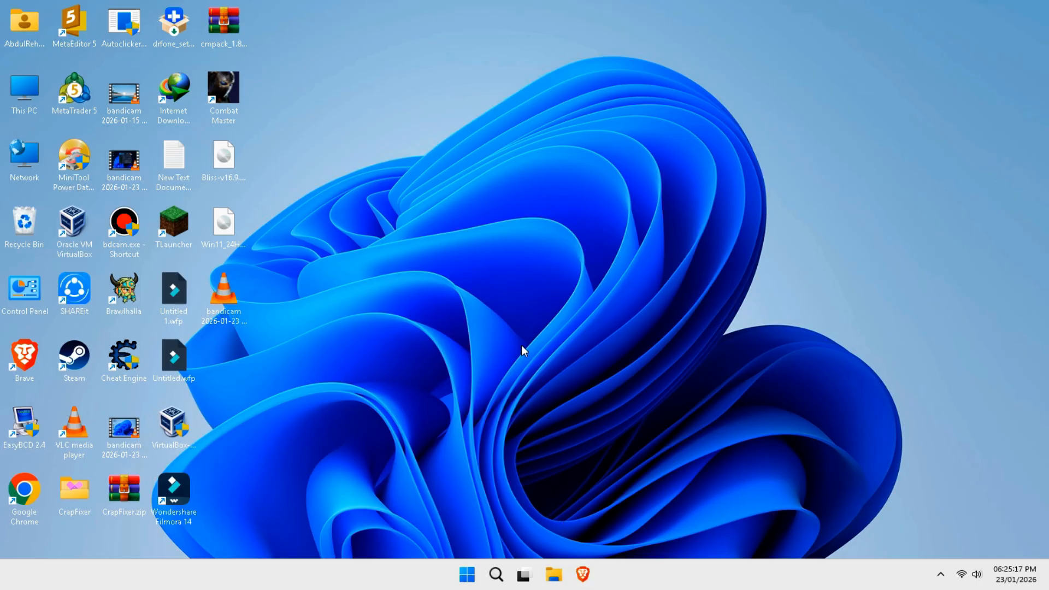
Search the web for "Windows 11" in Brave and open Microsoft's Download Windows 11 page
{"action": "type", "text": "W"}
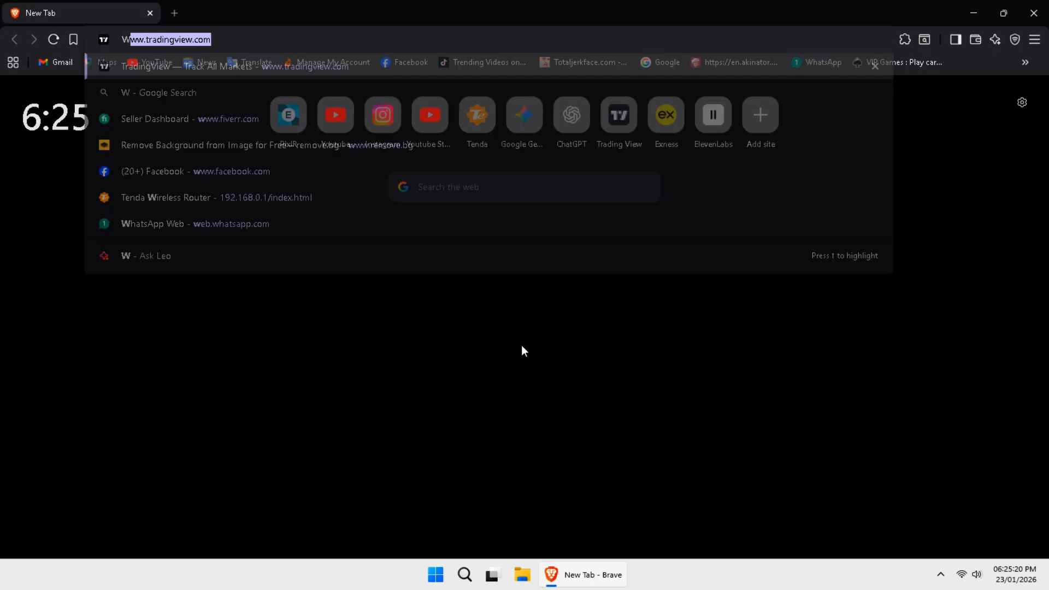
{"action": "type", "text": "indows 11"}
{"action": "key", "text": "Return"}
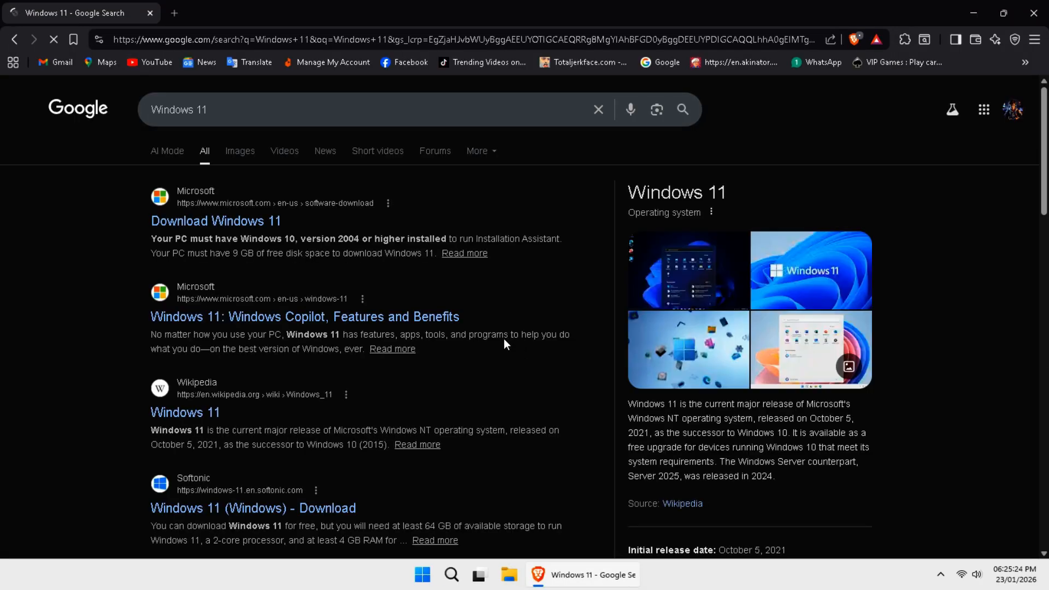
{"action": "left_click", "coordinate": [206, 225]}
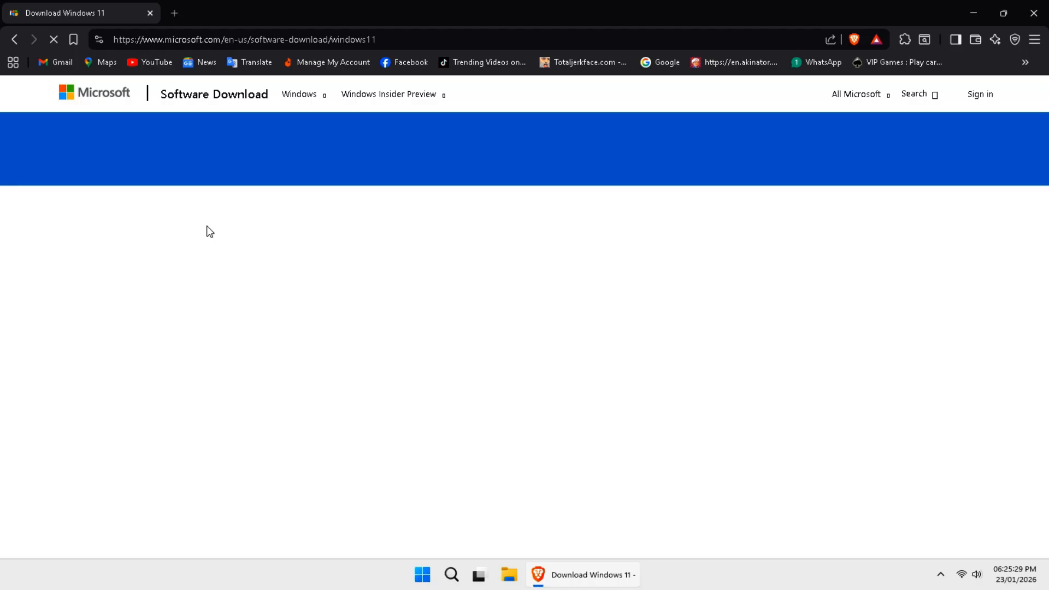
Choose Windows 11 (multi-edition ISO for x64 devices) as the disk image download and confirm it
{"action": "scroll", "coordinate": [249, 240], "scroll_direction": "down", "scroll_amount": 3}
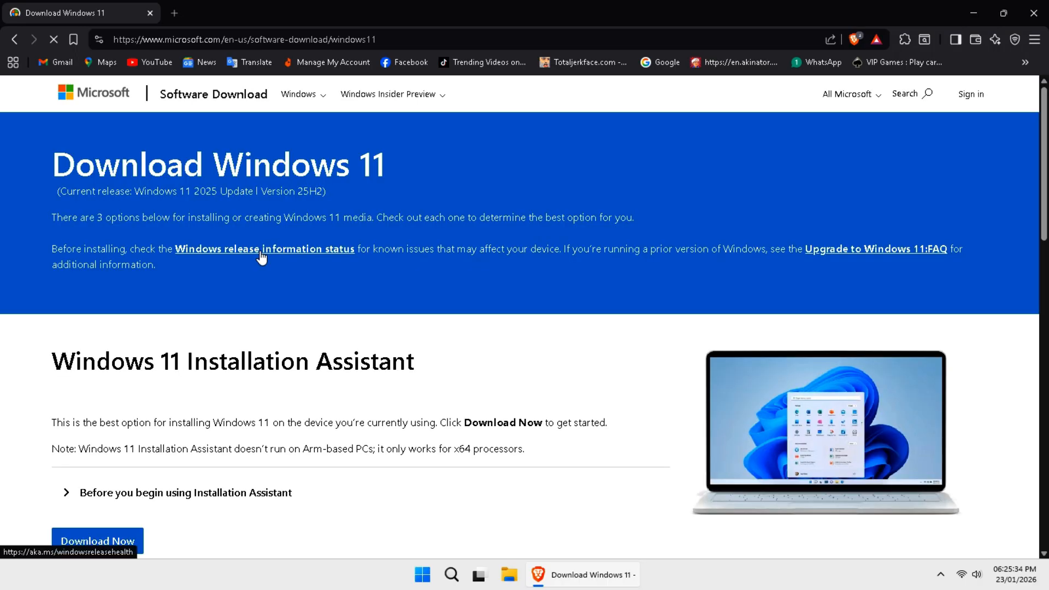
{"action": "scroll", "coordinate": [261, 254], "scroll_direction": "down", "scroll_amount": 5}
{"action": "scroll", "coordinate": [262, 252], "scroll_direction": "down", "scroll_amount": 1}
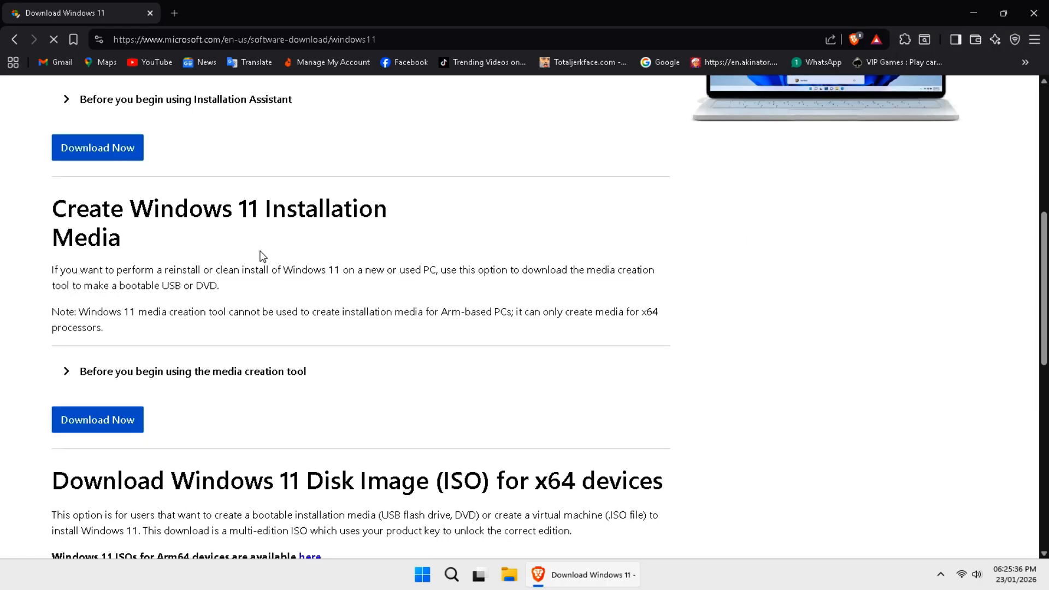
{"action": "scroll", "coordinate": [231, 258], "scroll_direction": "up", "scroll_amount": 3}
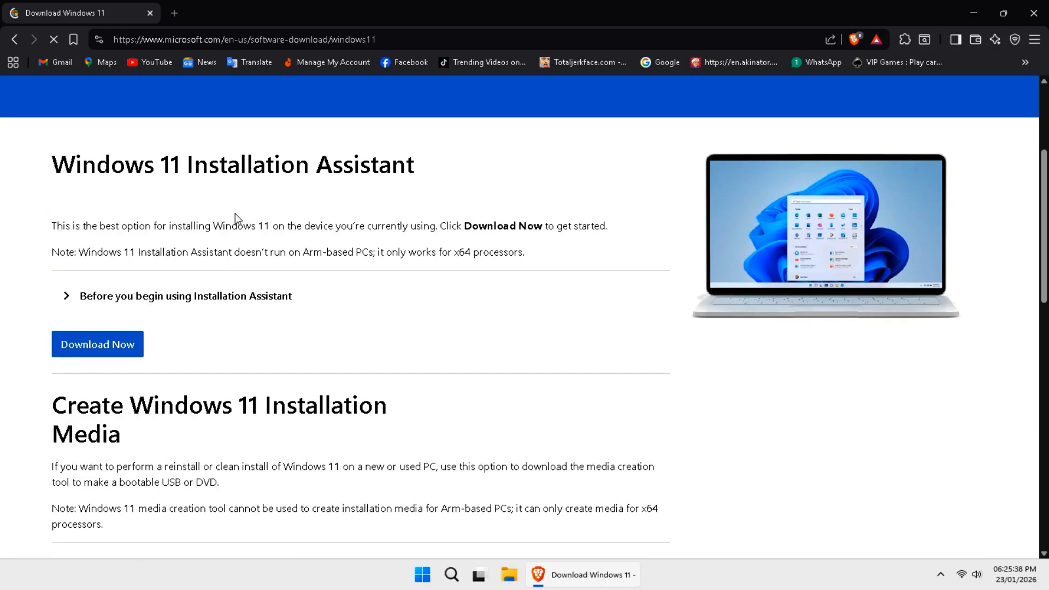
{"action": "scroll", "coordinate": [230, 219], "scroll_direction": "down", "scroll_amount": 8}
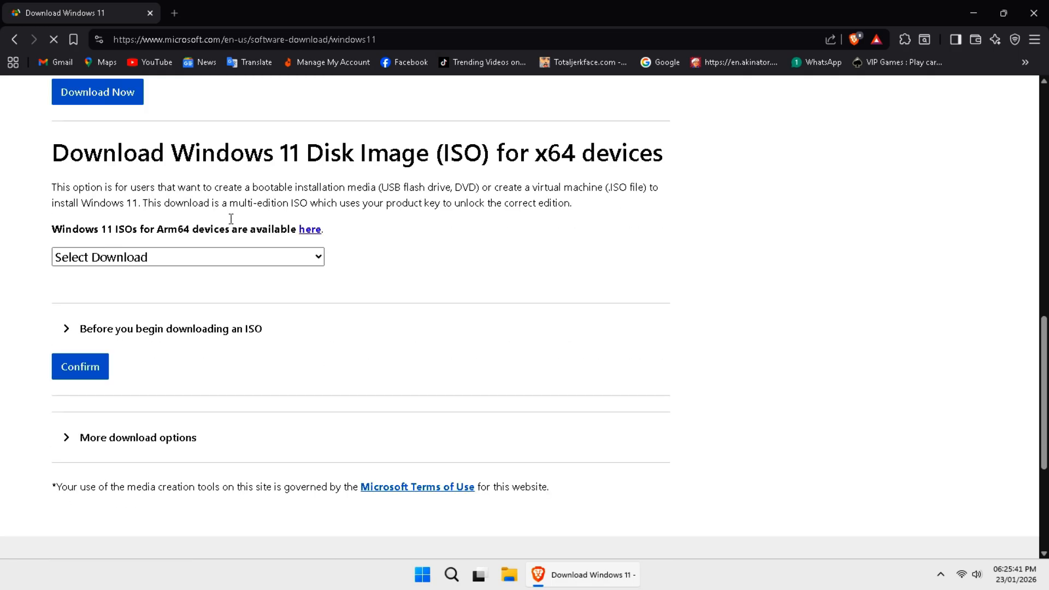
{"action": "left_click", "coordinate": [156, 258]}
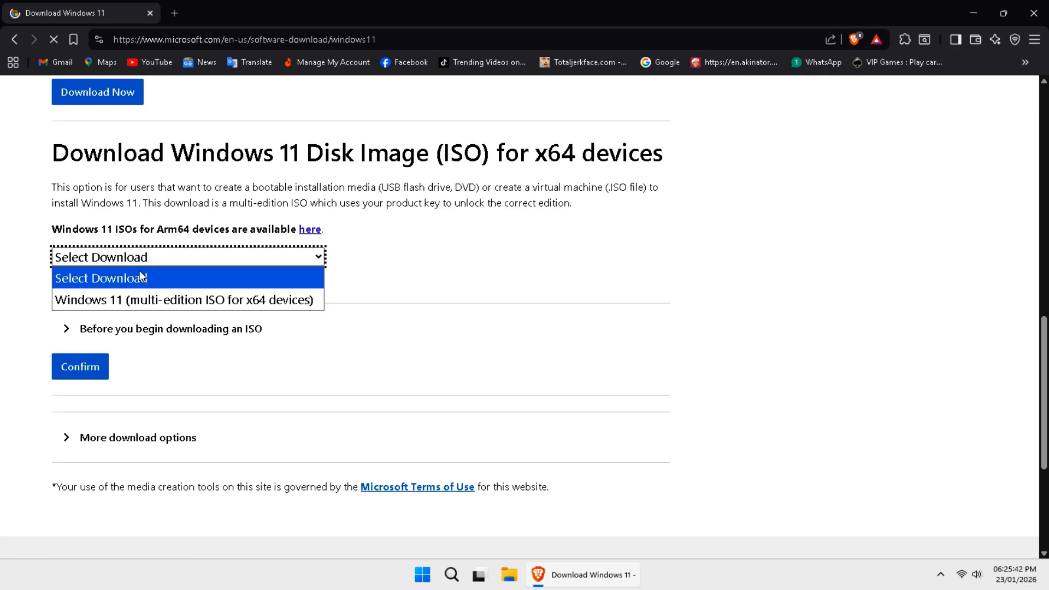
{"action": "left_click", "coordinate": [131, 301]}
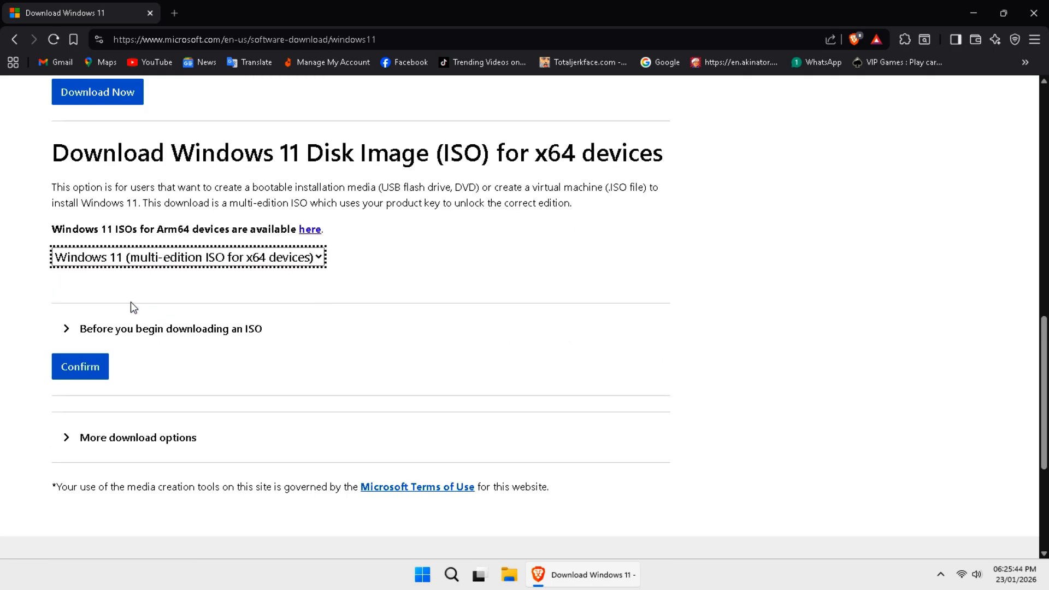
{"action": "left_click", "coordinate": [94, 373]}
Set the product language to English (United States) and confirm it
{"action": "scroll", "coordinate": [246, 352], "scroll_direction": "down", "scroll_amount": 3}
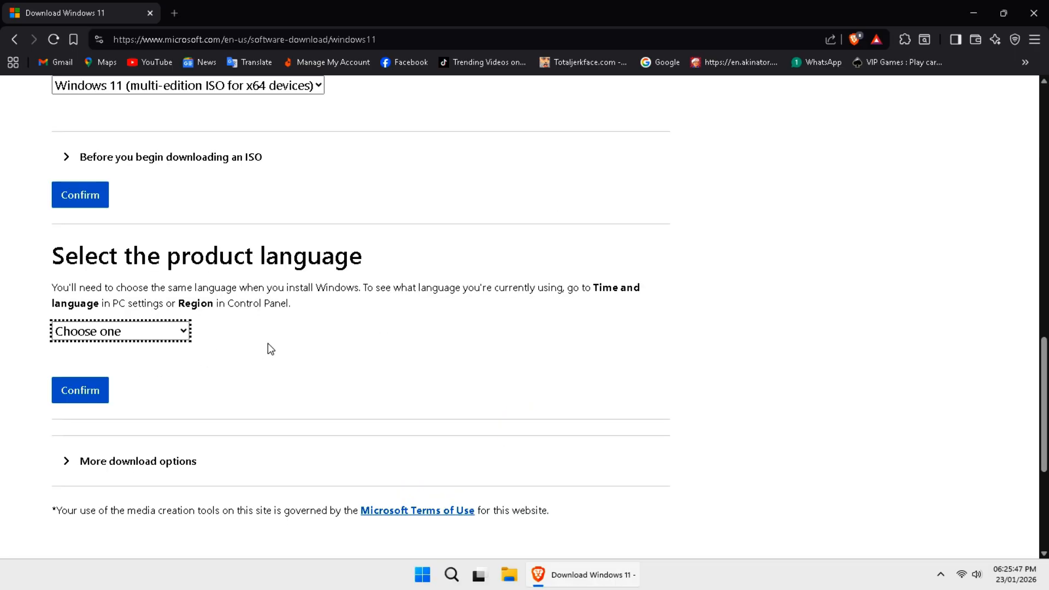
{"action": "left_click", "coordinate": [96, 336]}
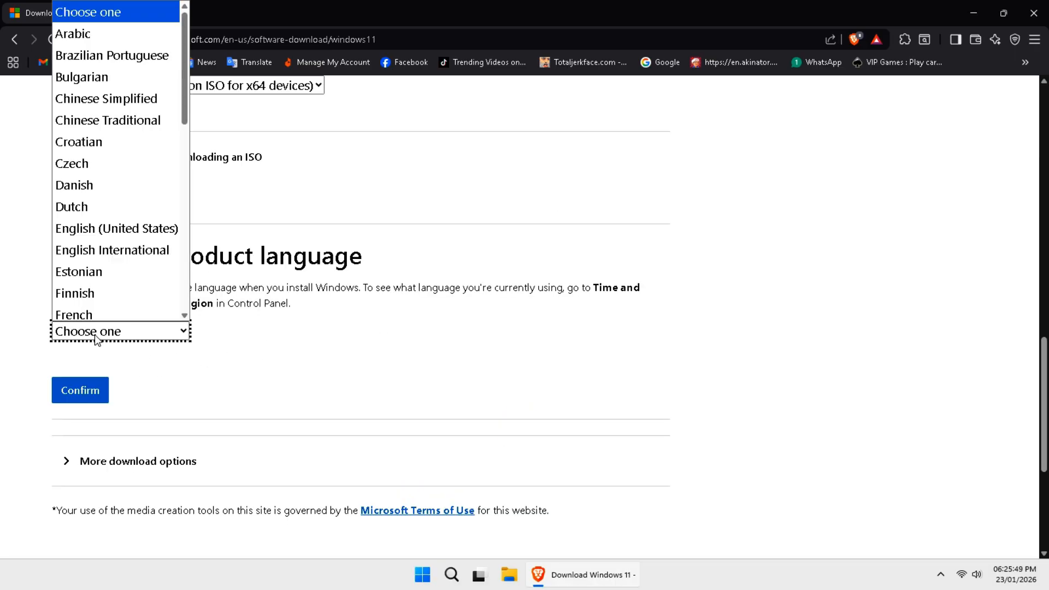
{"action": "left_click", "coordinate": [94, 225]}
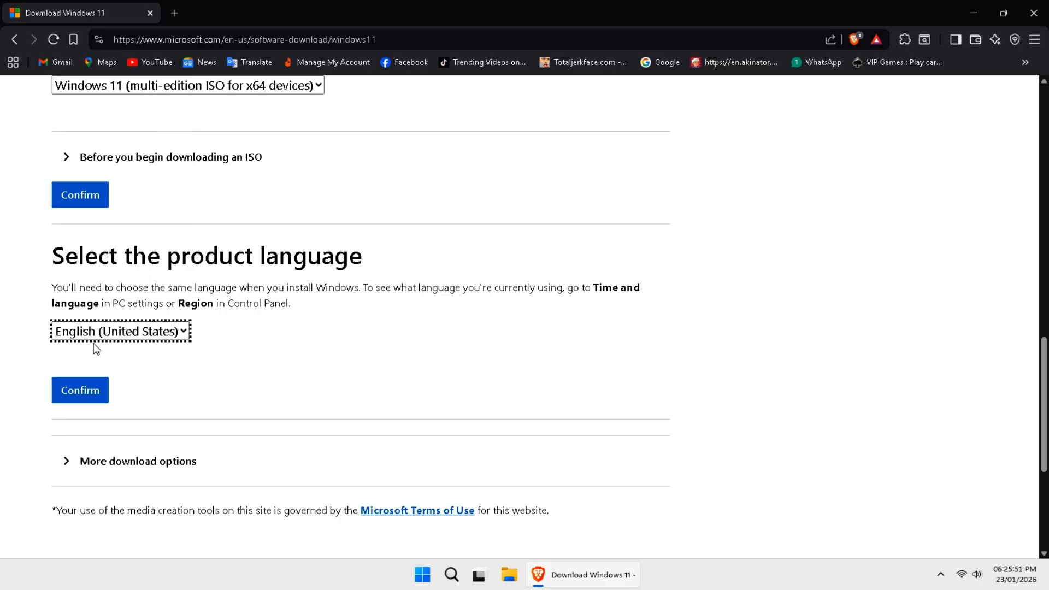
{"action": "left_click", "coordinate": [94, 391]}
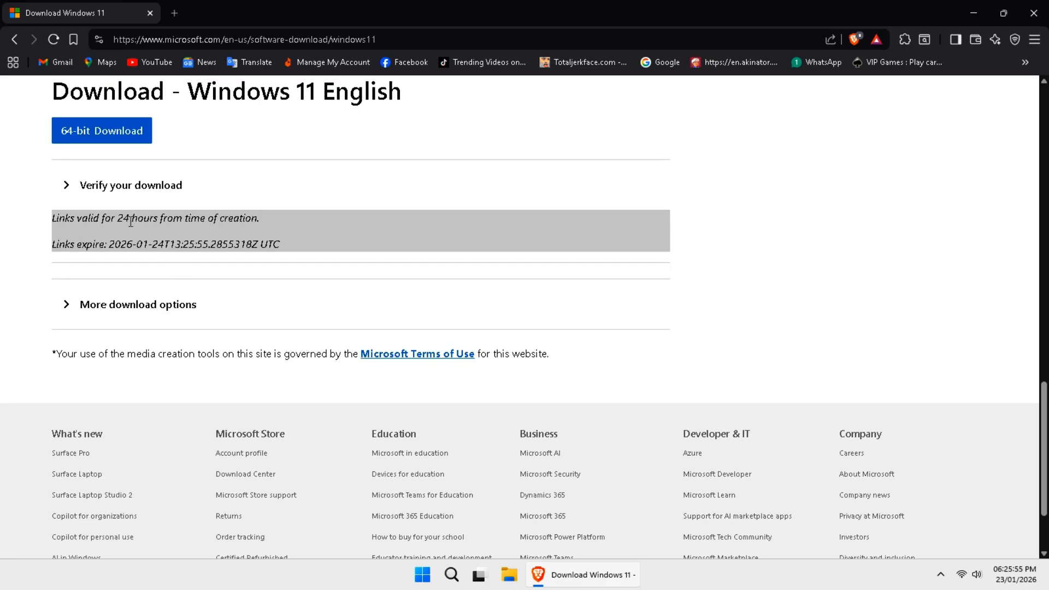
Start the 64-bit Windows 11 download, saving Win11_25H2_English_x64.iso to the Desktop
{"action": "left_click", "coordinate": [114, 141]}
{"action": "left_click", "coordinate": [58, 154]}
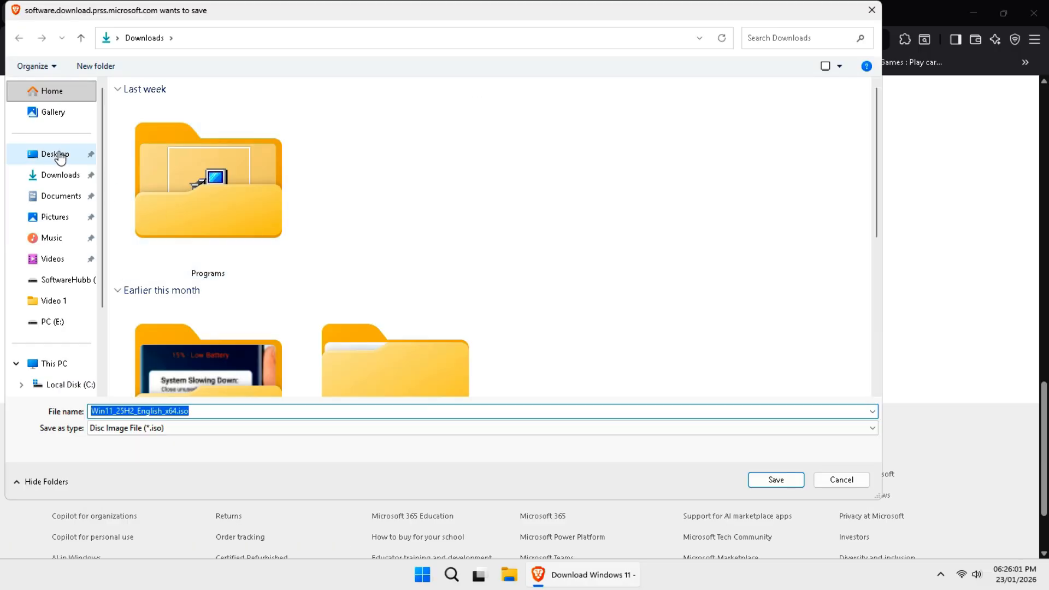
{"action": "left_click", "coordinate": [773, 480]}
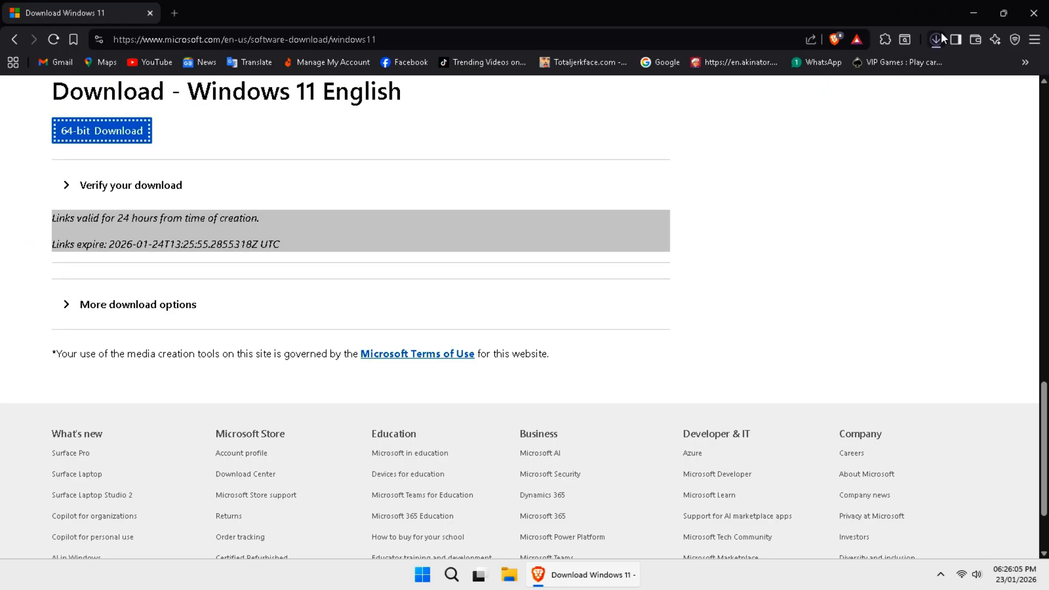
Cancel the running Win11_25H2_English_x64.iso download and minimize the browser
{"action": "left_click", "coordinate": [936, 39]}
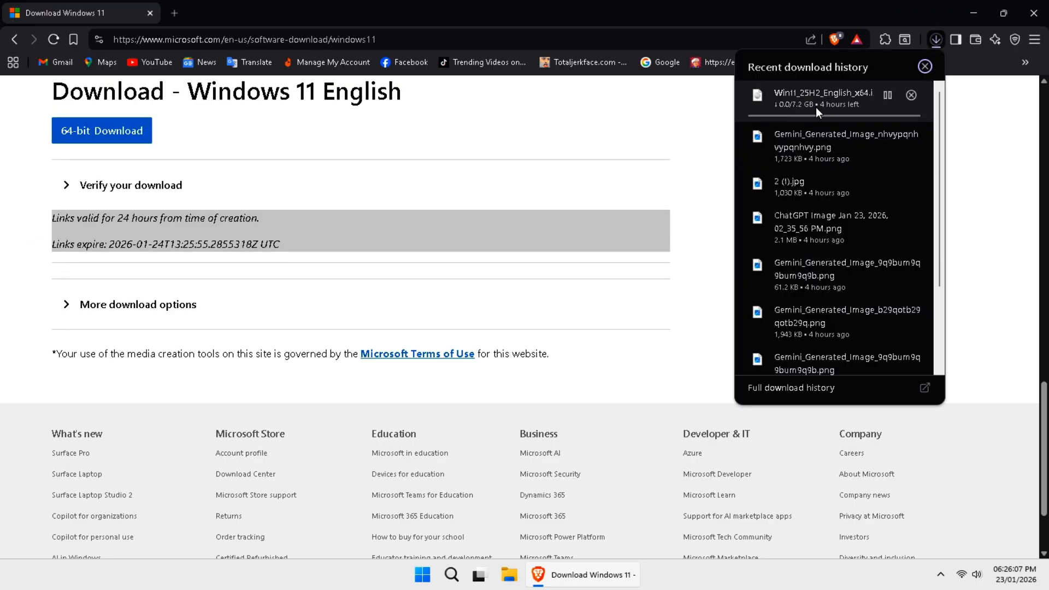
{"action": "left_click", "coordinate": [911, 96]}
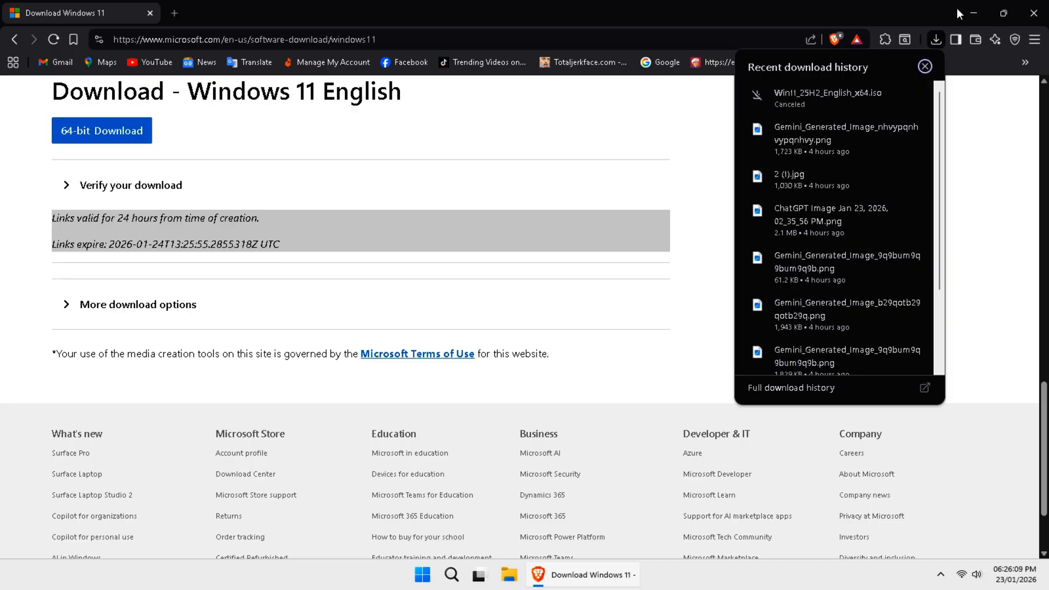
{"action": "left_click", "coordinate": [967, 9]}
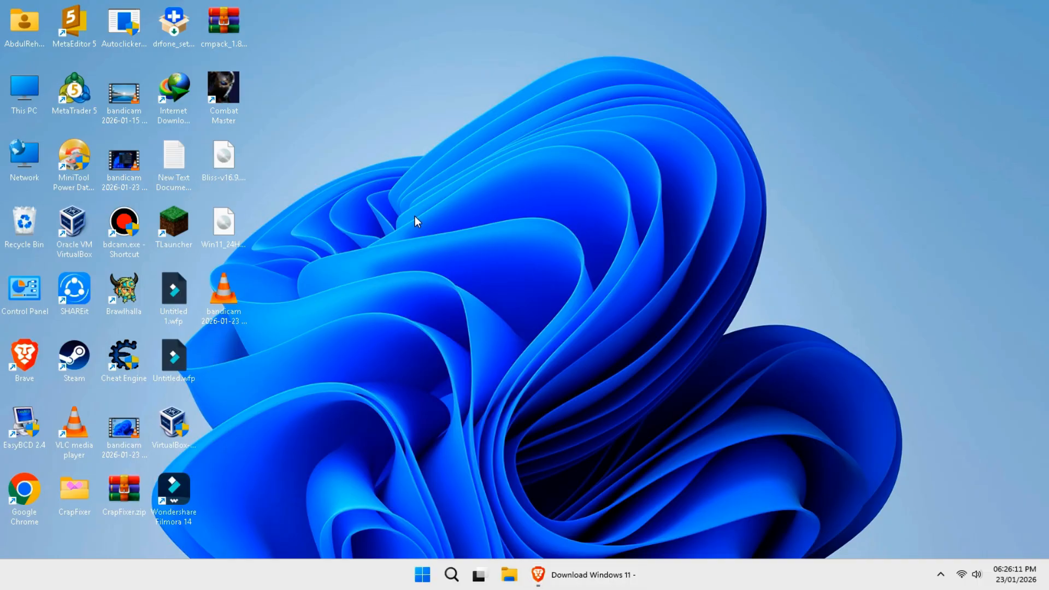
Copy the GrubFM releases link from the desktop text document in Notepad and open it in a new Brave tab
{"action": "double_click", "coordinate": [185, 165]}
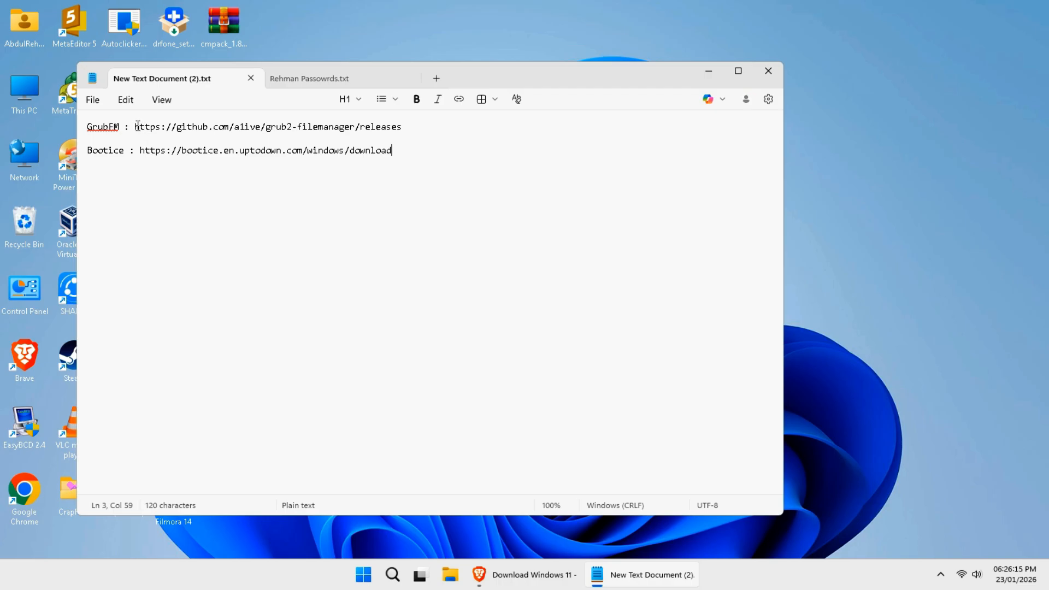
{"action": "left_click_drag", "start_coordinate": [136, 125], "coordinate": [406, 126]}
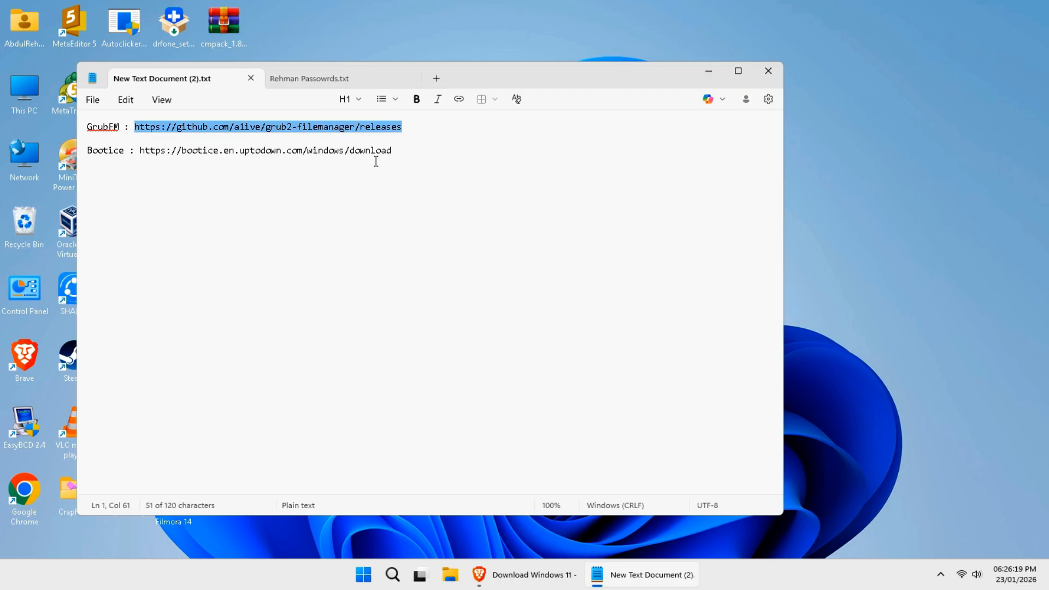
{"action": "left_click", "coordinate": [499, 576]}
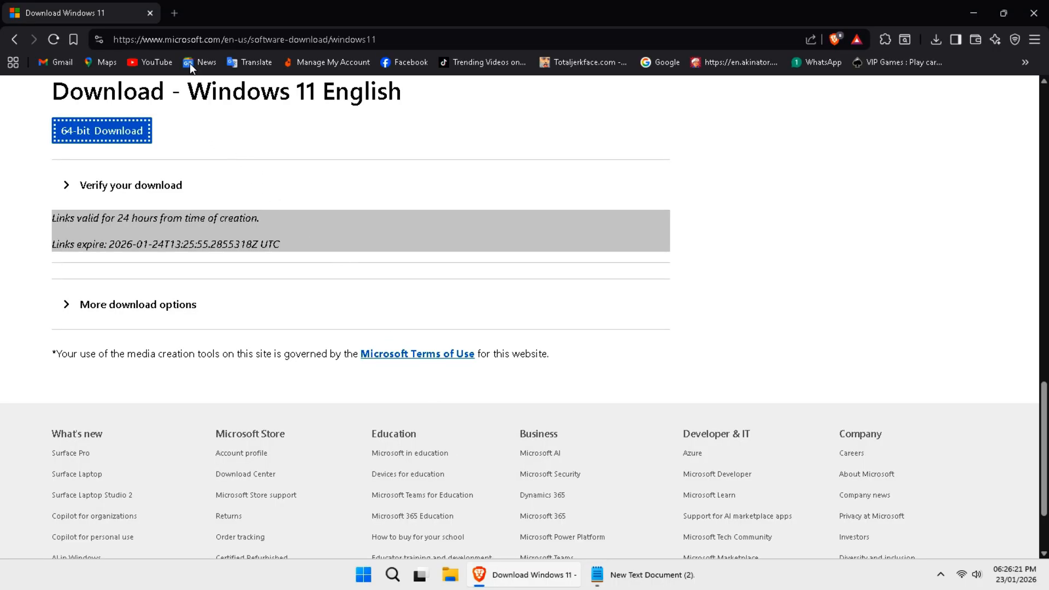
{"action": "left_click", "coordinate": [175, 16]}
{"action": "key", "text": "ctrl+v"}
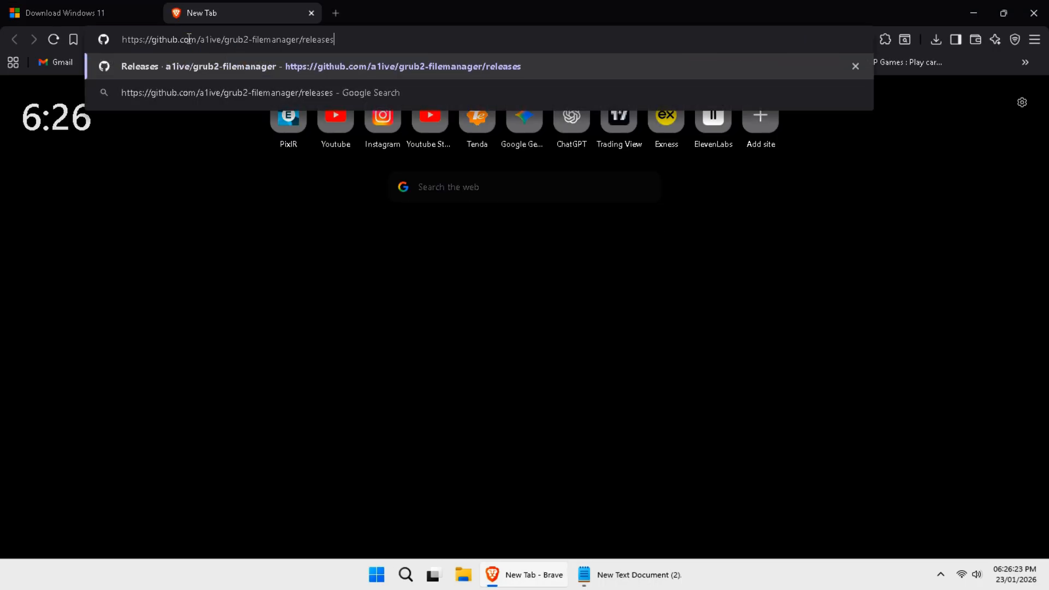
{"action": "key", "text": "Return"}
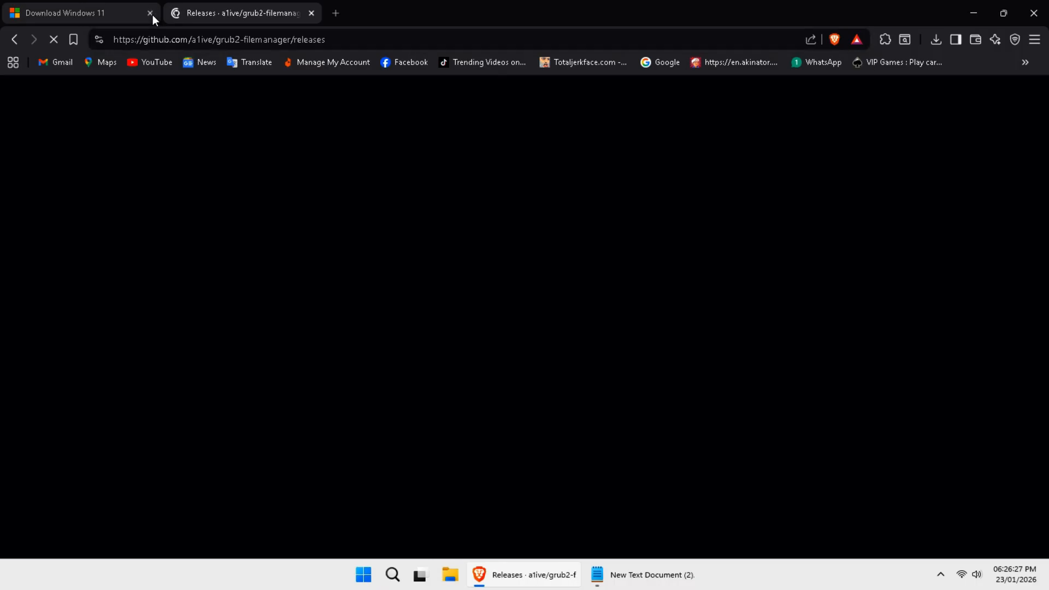
Download the grubfm-en_US.7z asset from the Development Build release and save it to the Desktop
{"action": "scroll", "coordinate": [365, 346], "scroll_direction": "down", "scroll_amount": 5}
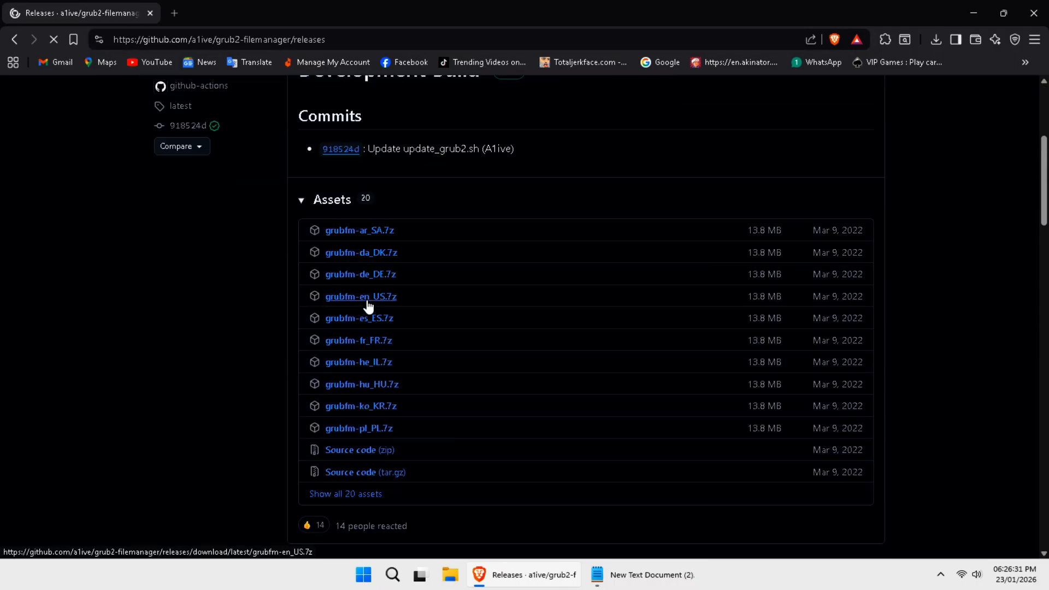
{"action": "left_click", "coordinate": [398, 294]}
{"action": "left_click", "coordinate": [65, 160]}
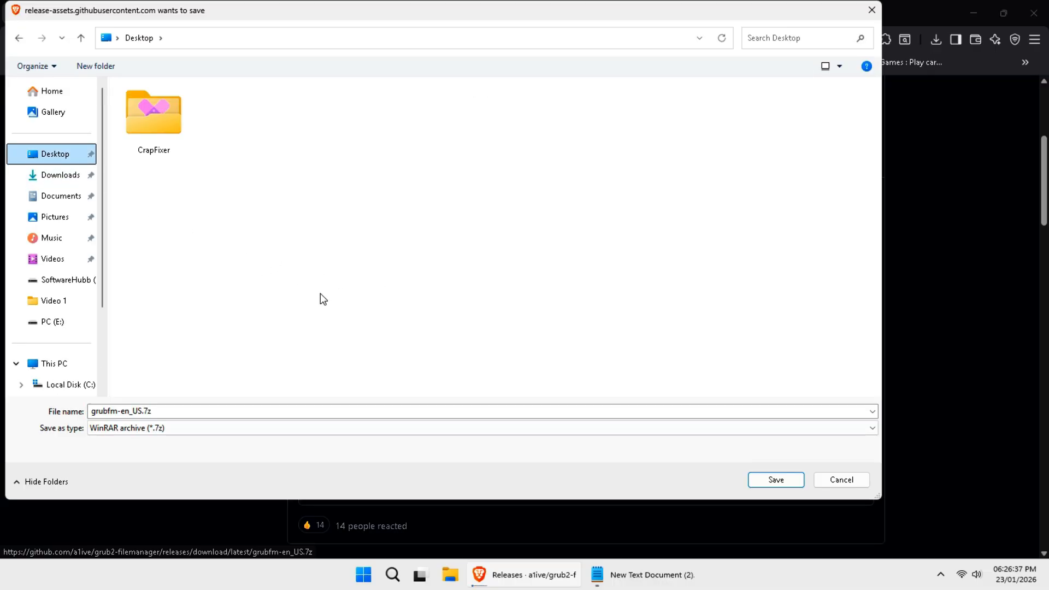
{"action": "left_click", "coordinate": [752, 486]}
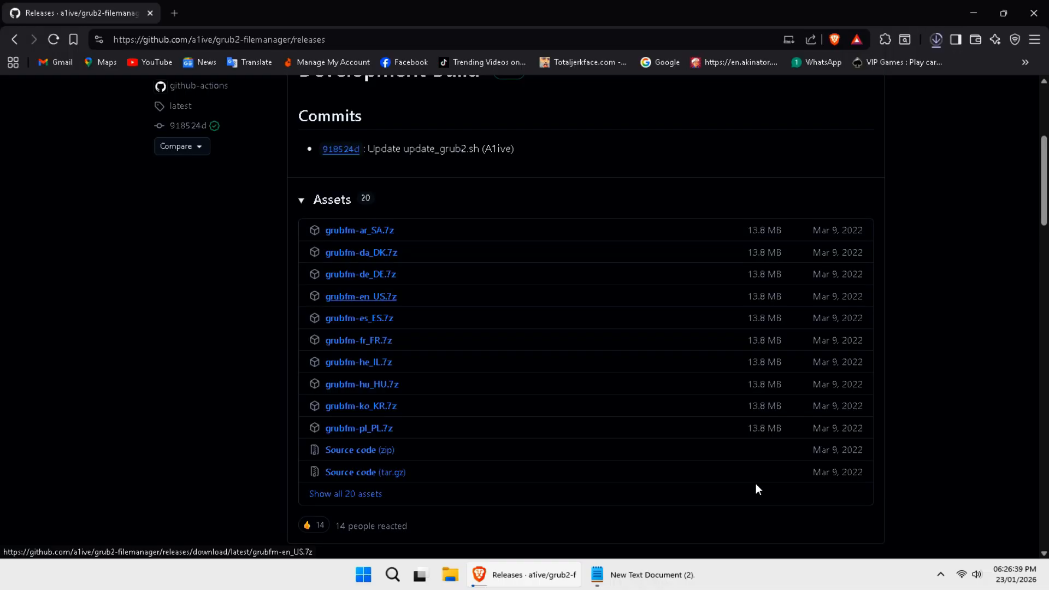
Copy the Bootice download link from the Notepad document and load it in the Brave browser
{"action": "left_click", "coordinate": [639, 576]}
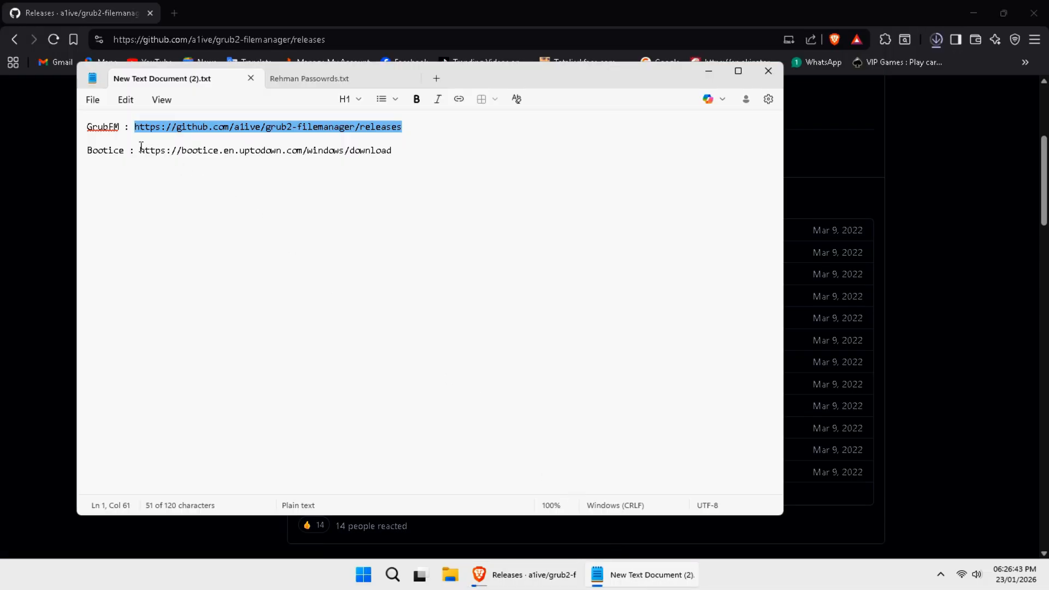
{"action": "left_click_drag", "start_coordinate": [141, 147], "coordinate": [402, 154]}
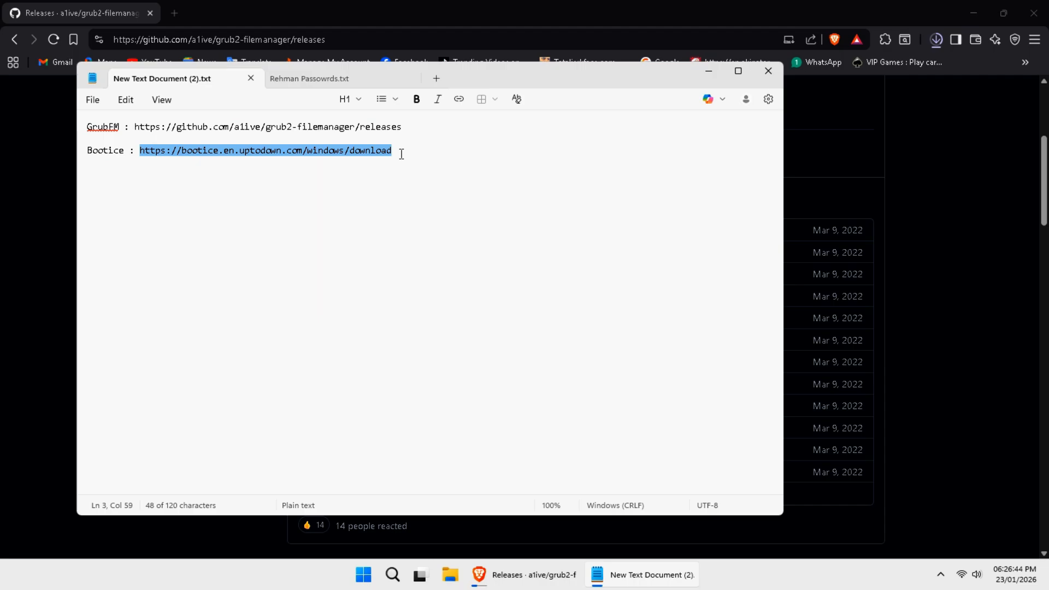
{"action": "left_click", "coordinate": [333, 6]}
{"action": "left_click", "coordinate": [346, 40]}
{"action": "key", "text": "ctrl+v"}
{"action": "key", "text": "Return"}
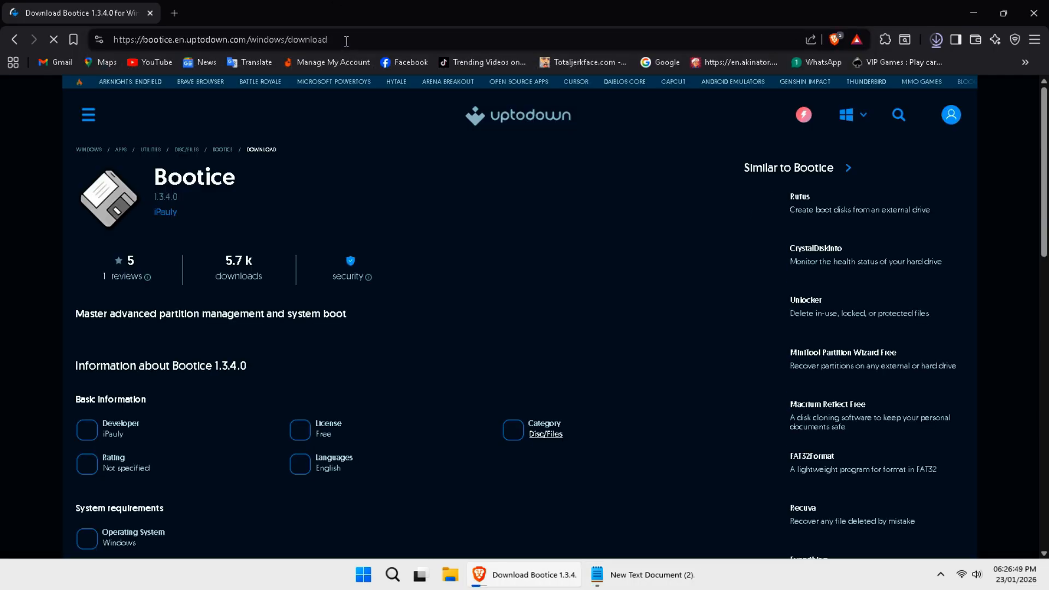
Download bootice-1-3-4-0.zip from the Uptodown page to the Desktop and check the recent download history
{"action": "scroll", "coordinate": [175, 180], "scroll_direction": "down", "scroll_amount": 10}
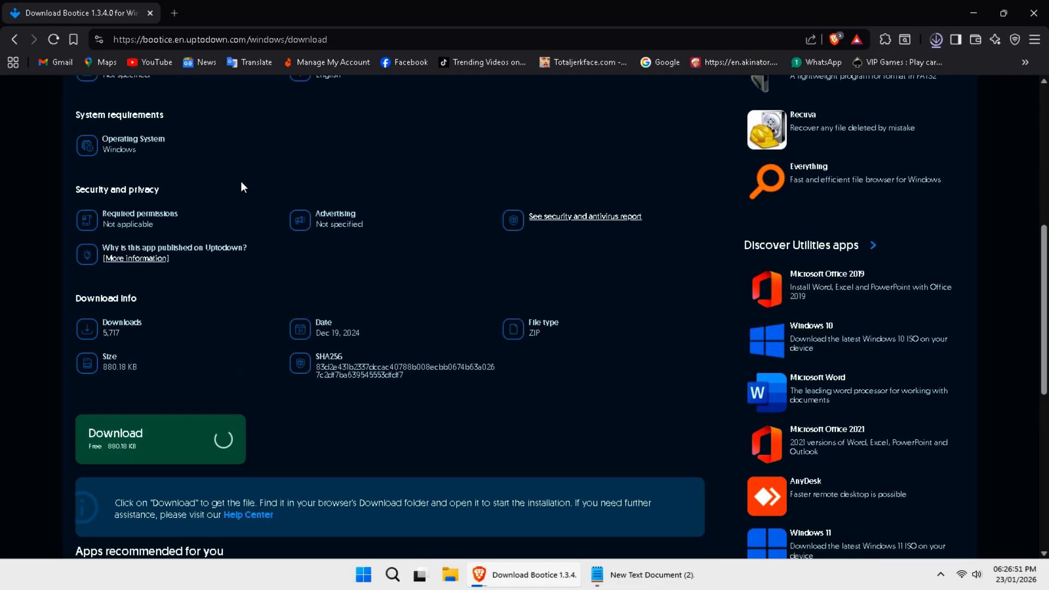
{"action": "scroll", "coordinate": [143, 321], "scroll_direction": "down", "scroll_amount": 1}
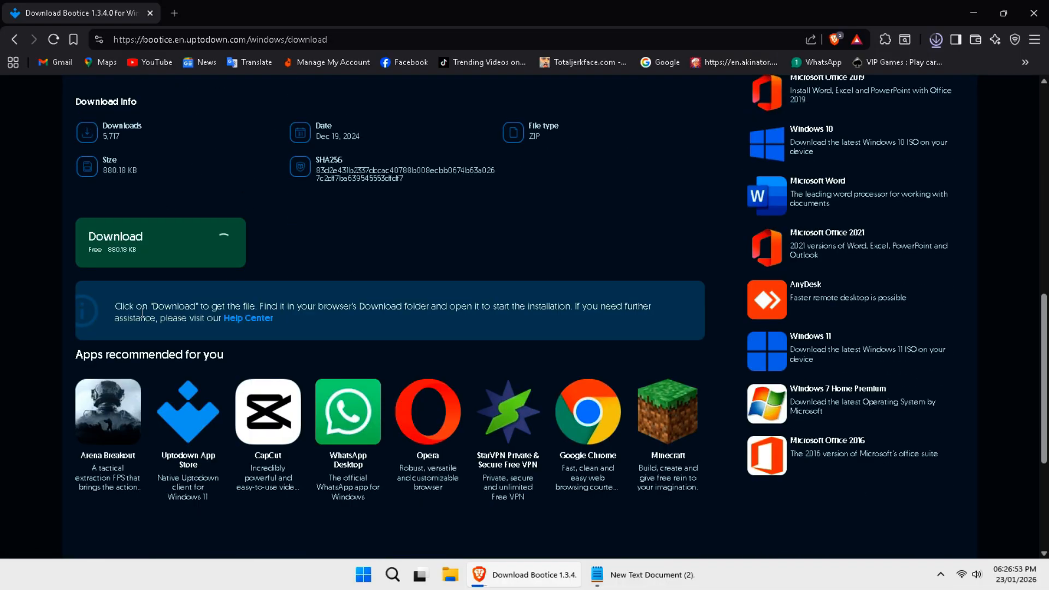
{"action": "left_click", "coordinate": [149, 261]}
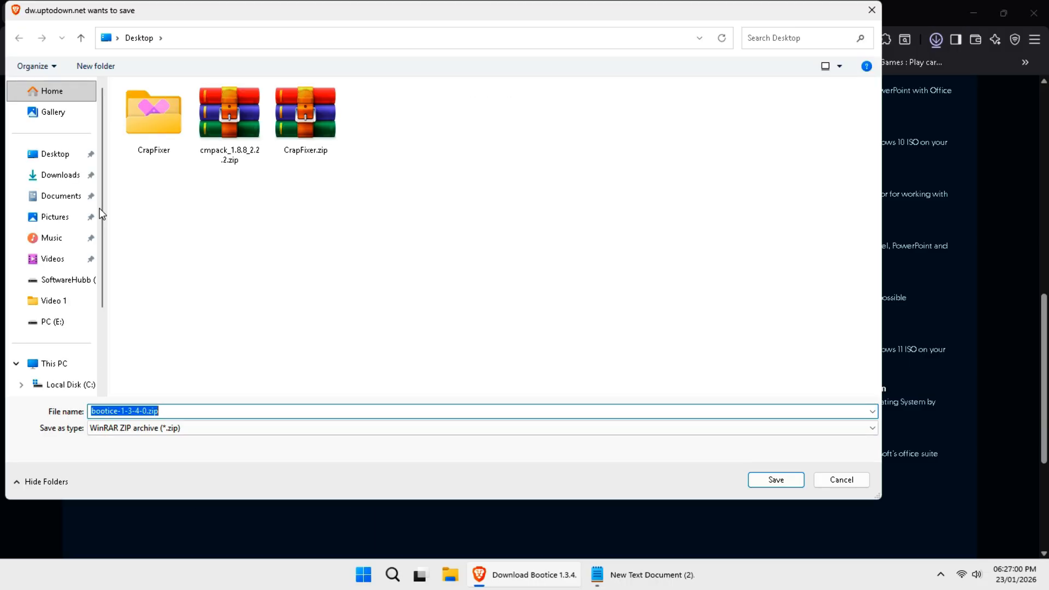
{"action": "left_click", "coordinate": [56, 156]}
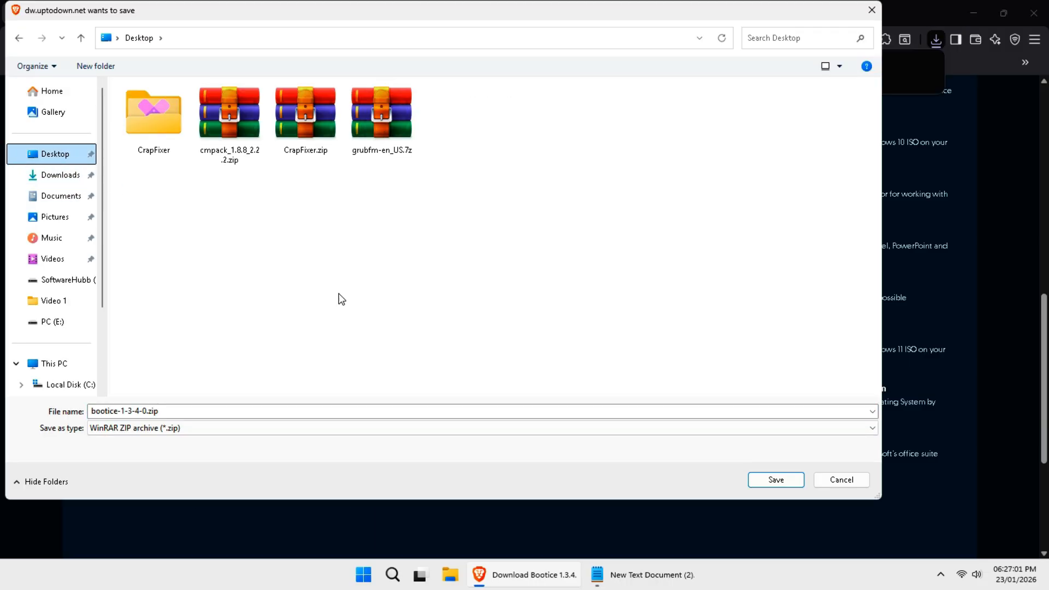
{"action": "left_click", "coordinate": [760, 480]}
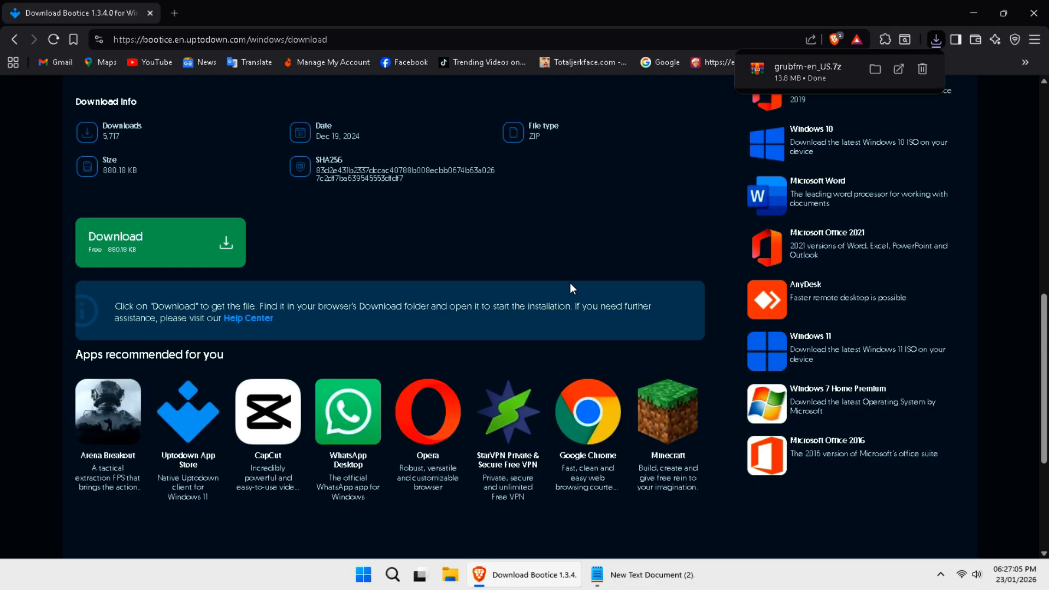
{"action": "left_click", "coordinate": [936, 40]}
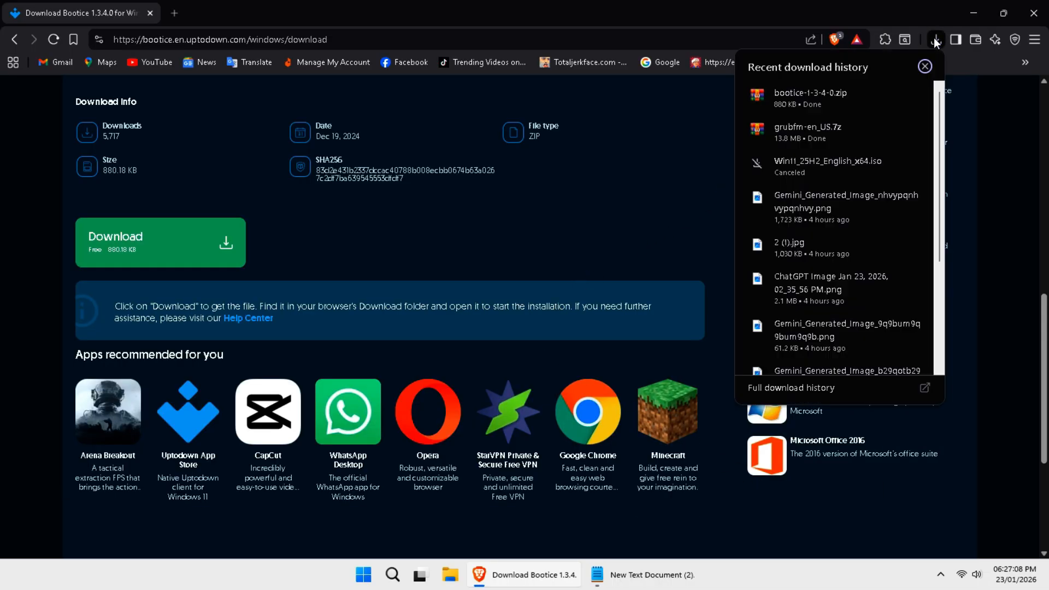
Dismiss the recent download history and close the Brave browser and the Notepad document
{"action": "left_click", "coordinate": [936, 40]}
{"action": "left_click", "coordinate": [1034, 12]}
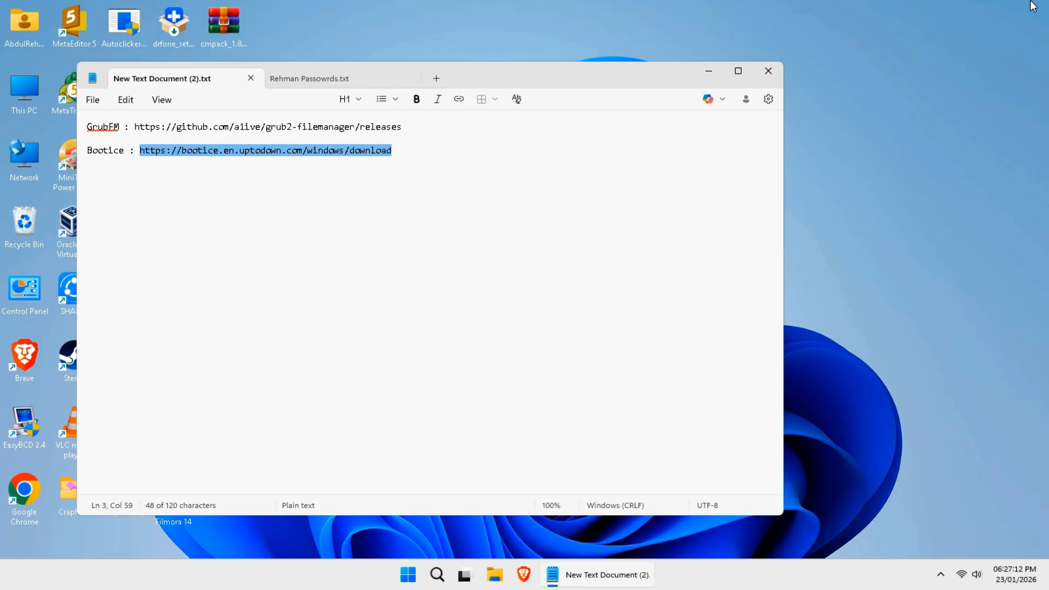
{"action": "left_click", "coordinate": [768, 83]}
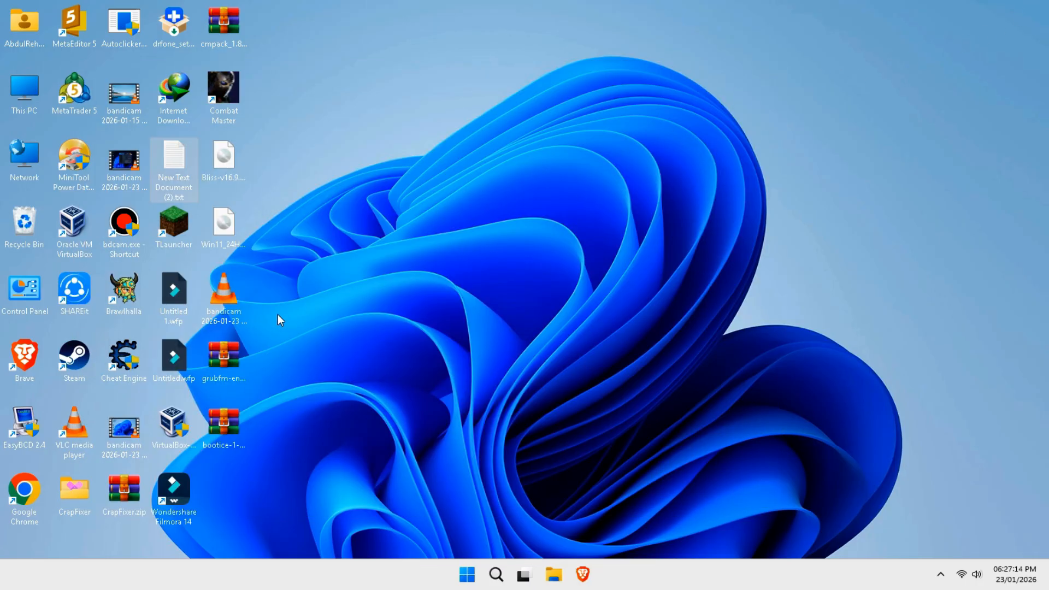
Copy the Win11_24H2_English_x64.iso file from the desktop and create a folder named ISOs on New Volume (F:)
{"action": "right_click", "coordinate": [226, 228]}
{"action": "left_click", "coordinate": [290, 232]}
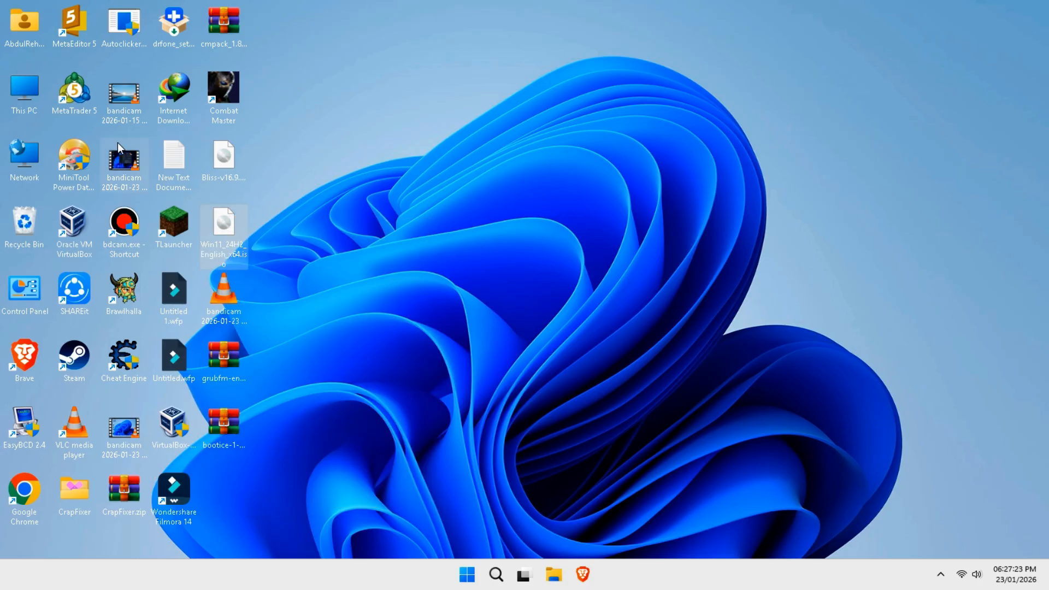
{"action": "double_click", "coordinate": [34, 100]}
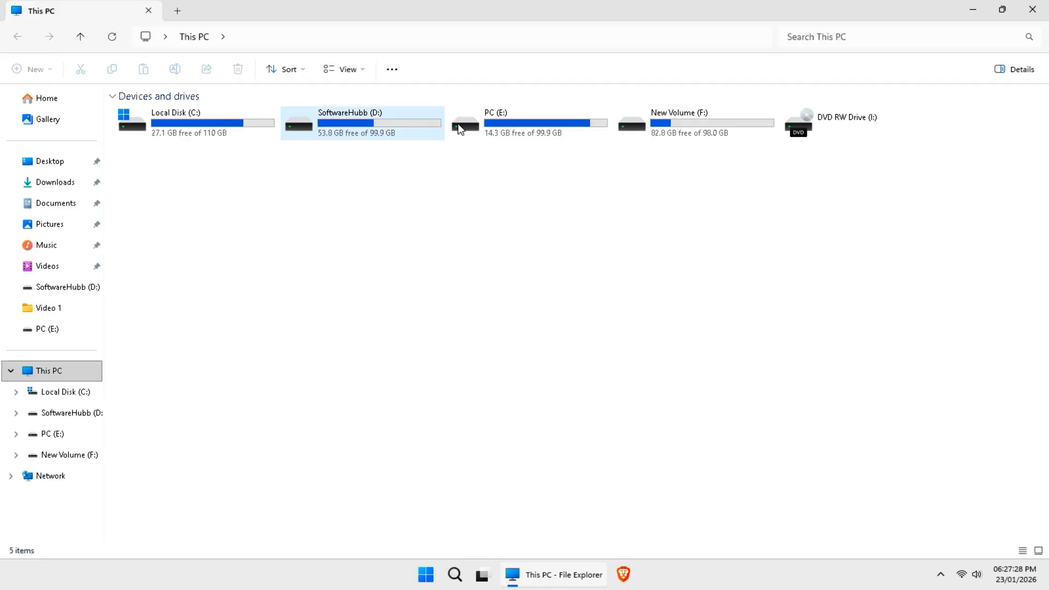
{"action": "double_click", "coordinate": [671, 125]}
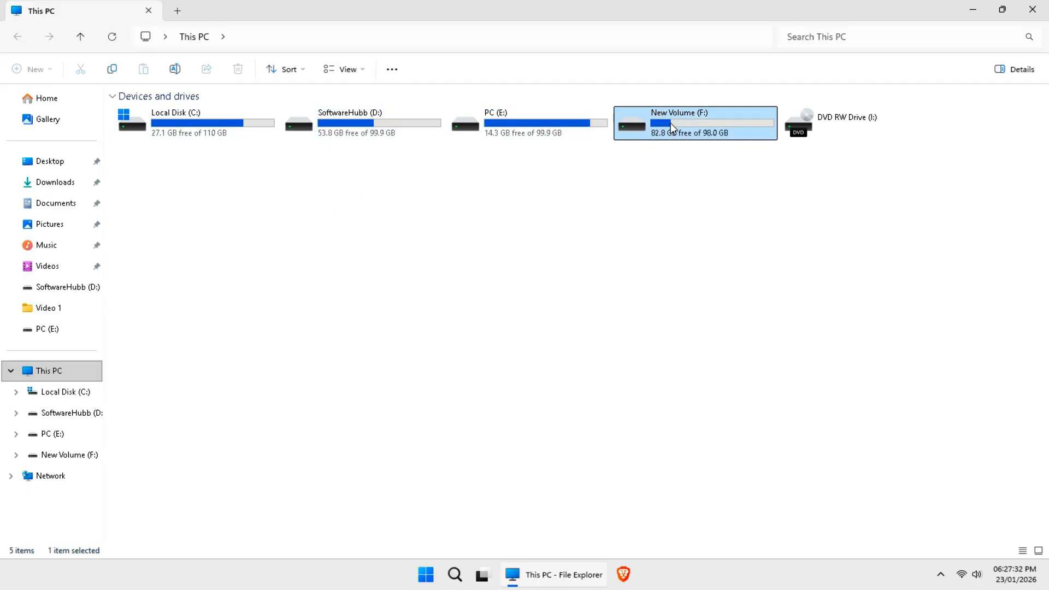
{"action": "right_click", "coordinate": [557, 211]}
{"action": "mouse_move", "coordinate": [601, 347]}
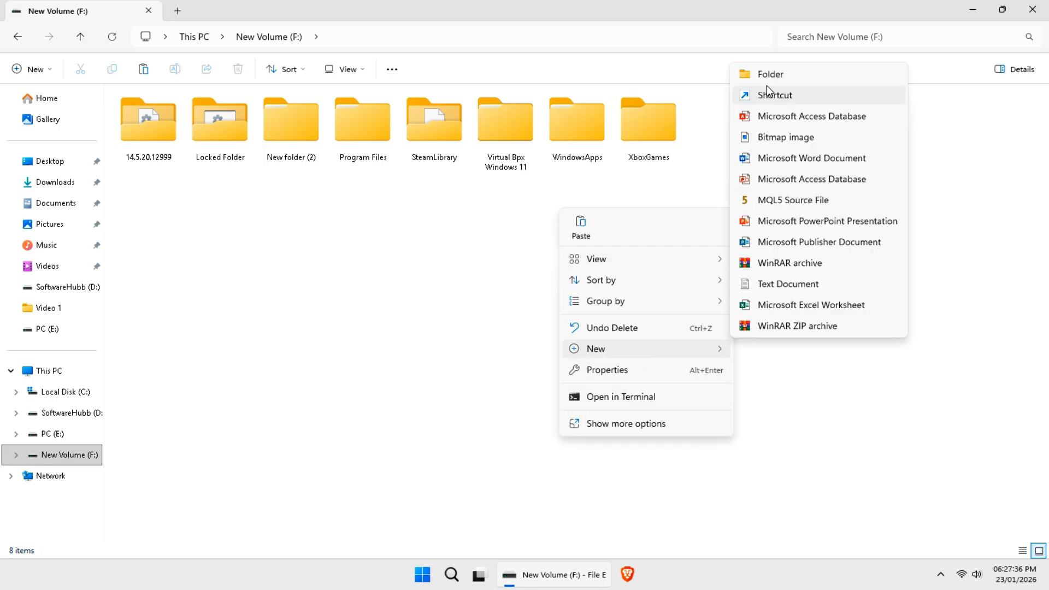
{"action": "left_click", "coordinate": [771, 73]}
{"action": "type", "text": "ISOs"}
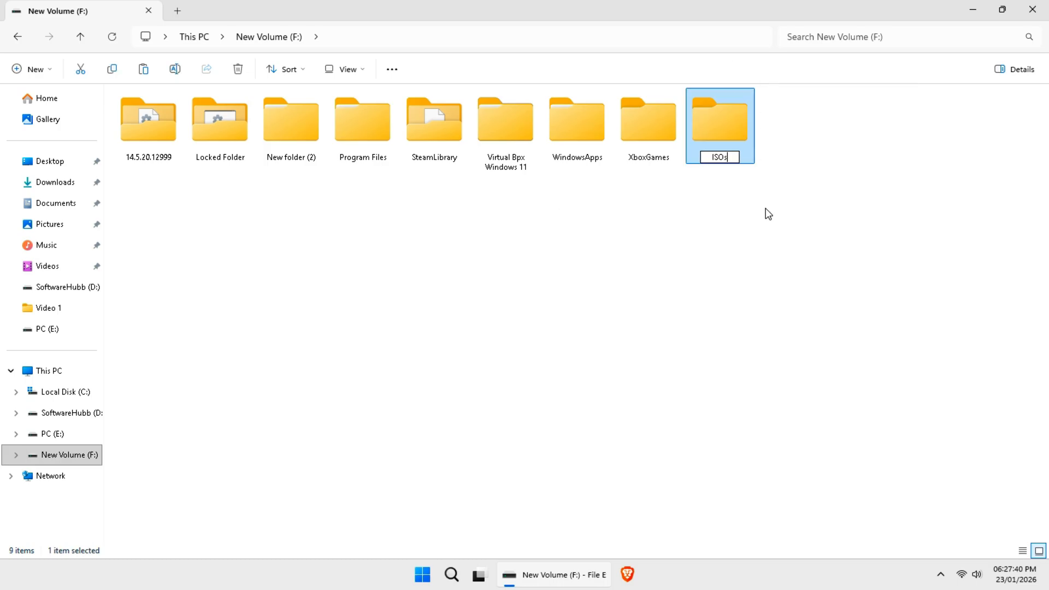
{"action": "key", "text": "Return"}
Paste the copied Windows 11 ISO and the Bliss-v16.9.7 ISO from the desktop into the ISOs folder
{"action": "double_click", "coordinate": [728, 129]}
{"action": "right_click", "coordinate": [609, 160]}
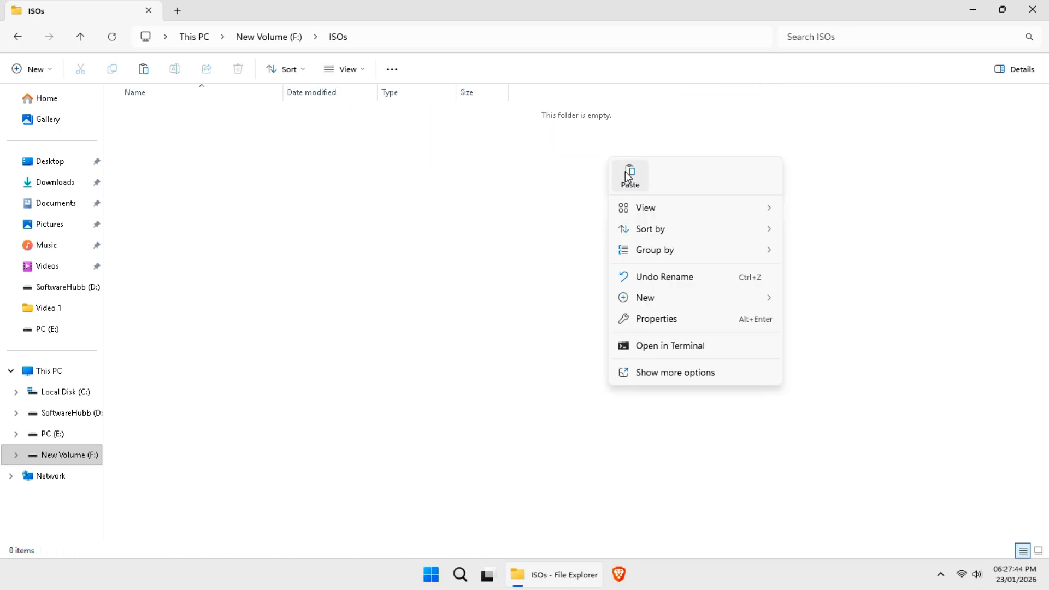
{"action": "left_click", "coordinate": [628, 175]}
{"action": "left_click", "coordinate": [657, 216]}
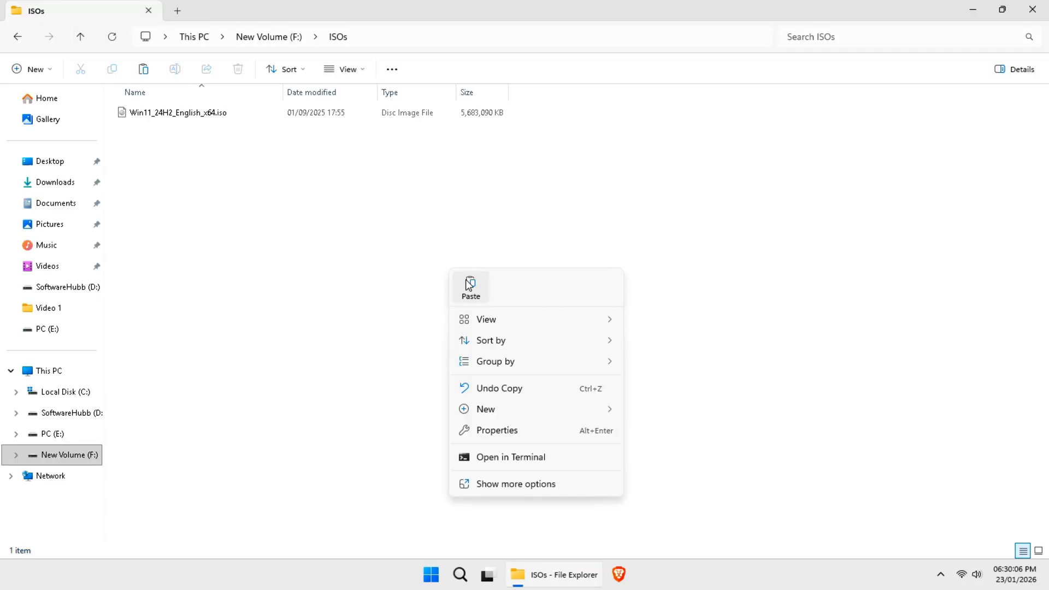
{"action": "left_click", "coordinate": [468, 284]}
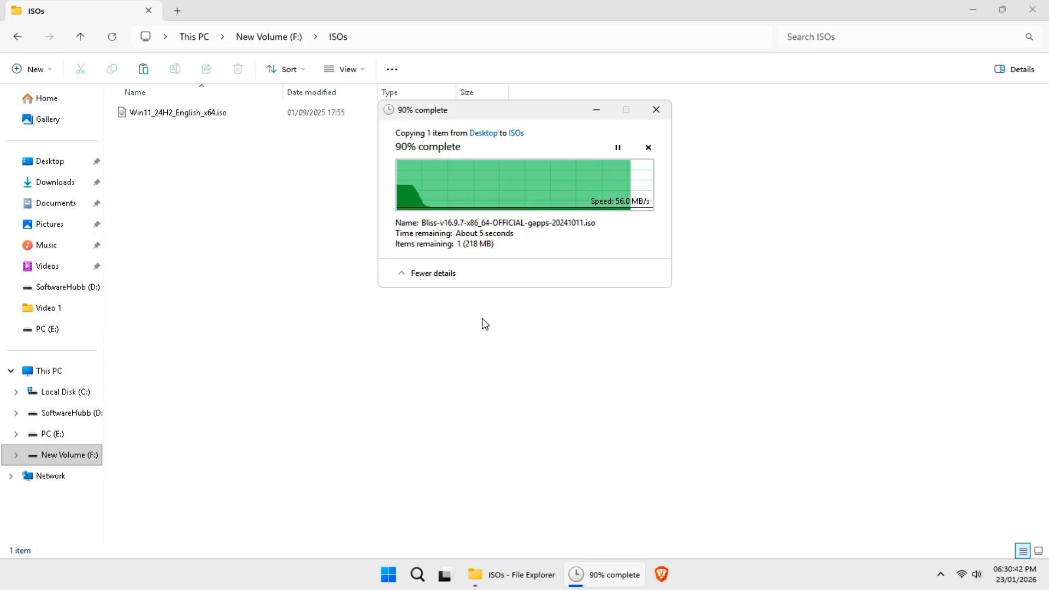
Go back to This PC to check the New Volume (F:) drive and close File Explorer
{"action": "left_click", "coordinate": [17, 36]}
{"action": "left_click", "coordinate": [17, 36]}
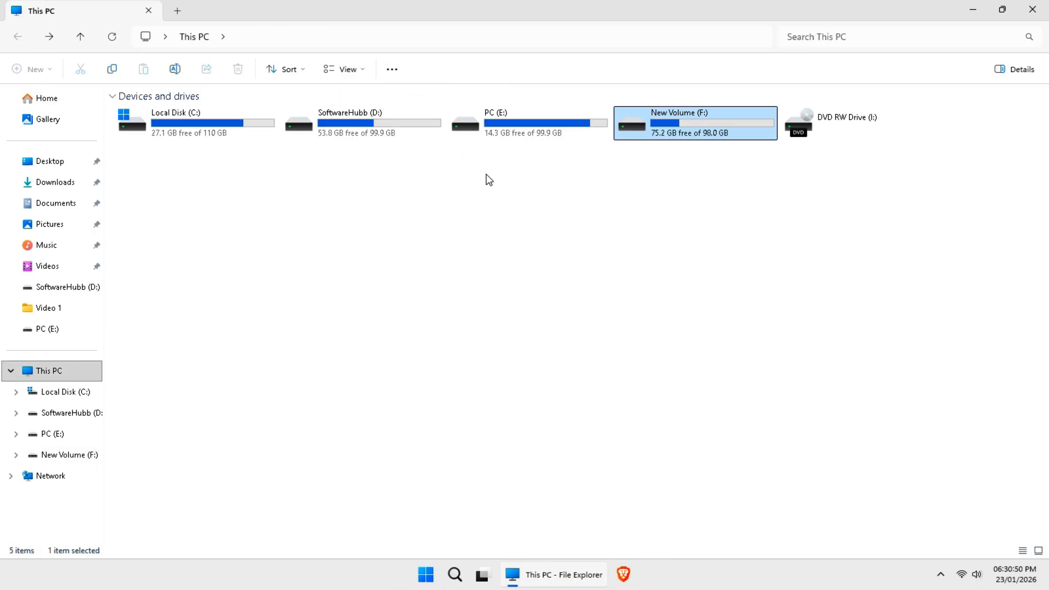
{"action": "left_click", "coordinate": [691, 170]}
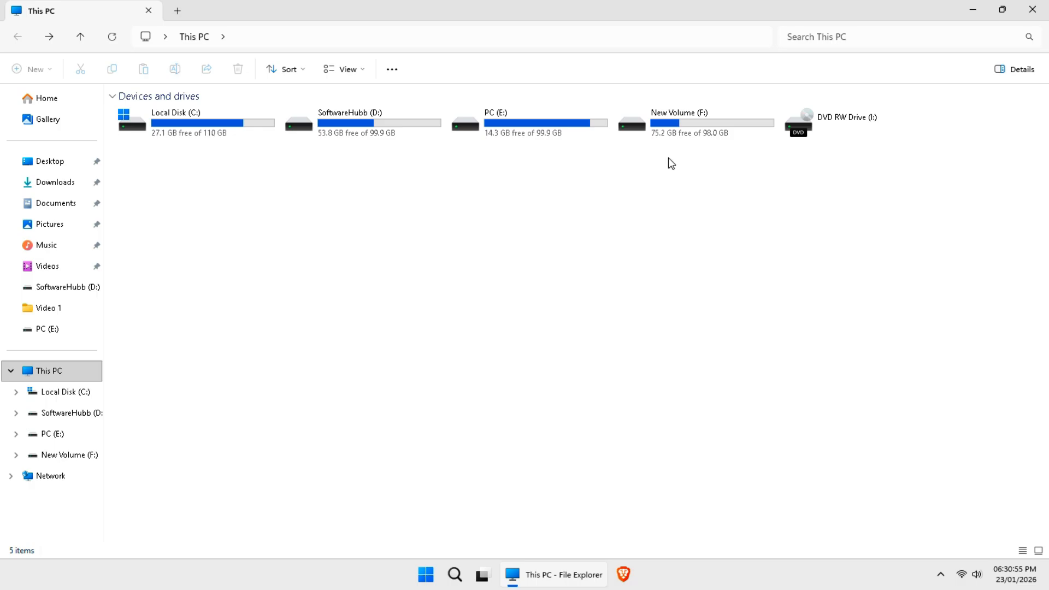
{"action": "left_click", "coordinate": [1032, 9]}
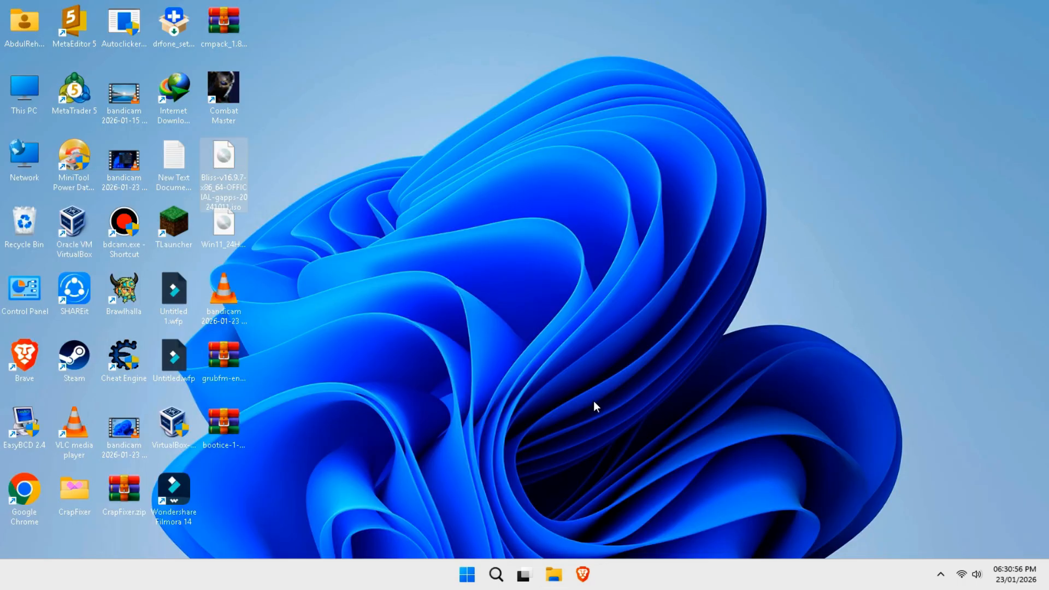
Open Disk Management in a maximized window and shrink New Volume (F:) by 1024 MB
{"action": "right_click", "coordinate": [480, 583]}
{"action": "left_click", "coordinate": [440, 326]}
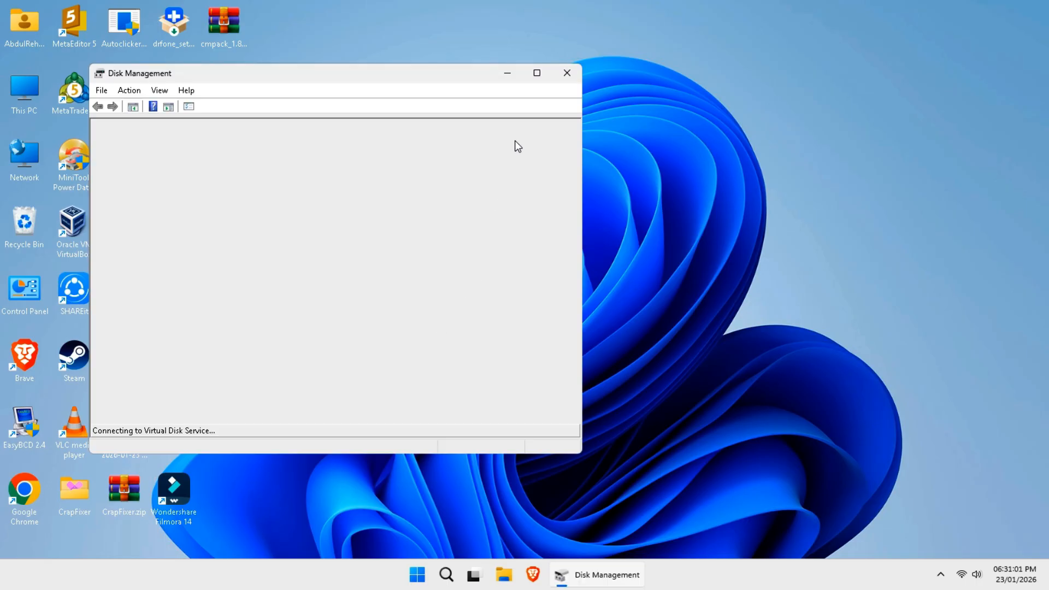
{"action": "left_click", "coordinate": [537, 73]}
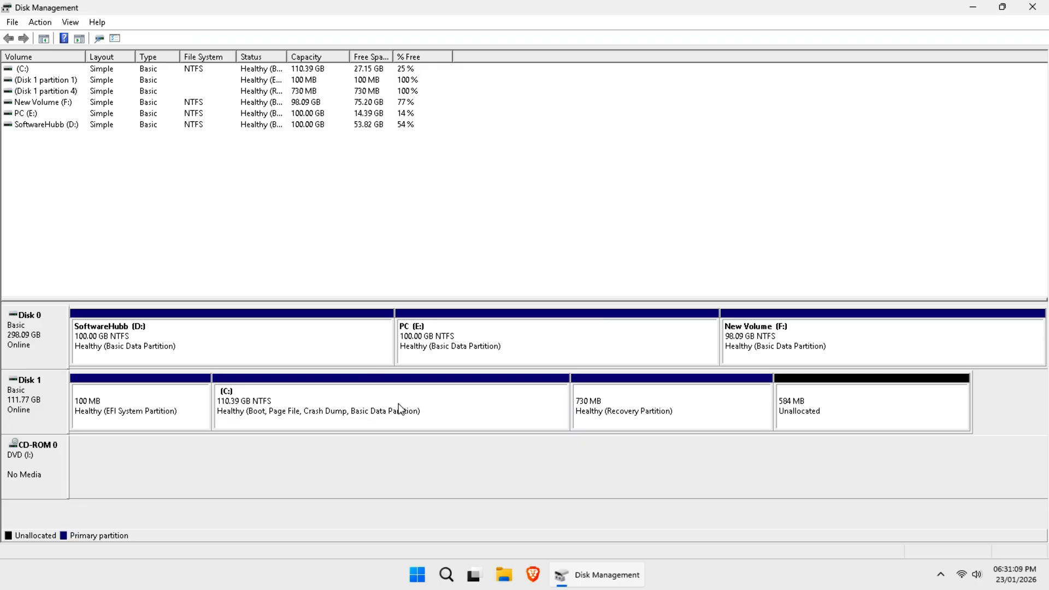
{"action": "right_click", "coordinate": [770, 344]}
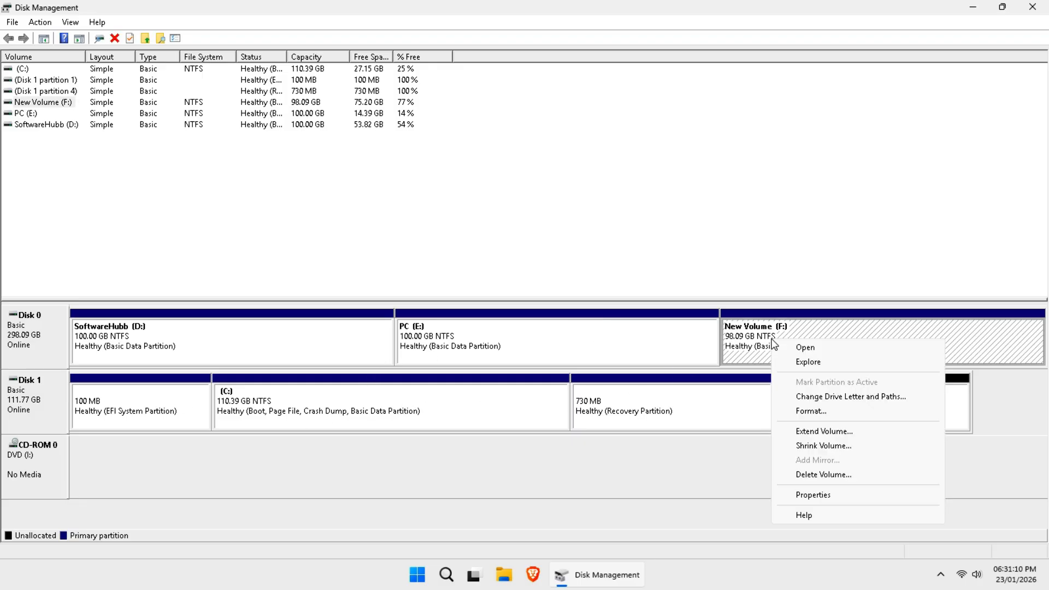
{"action": "left_click", "coordinate": [819, 445]}
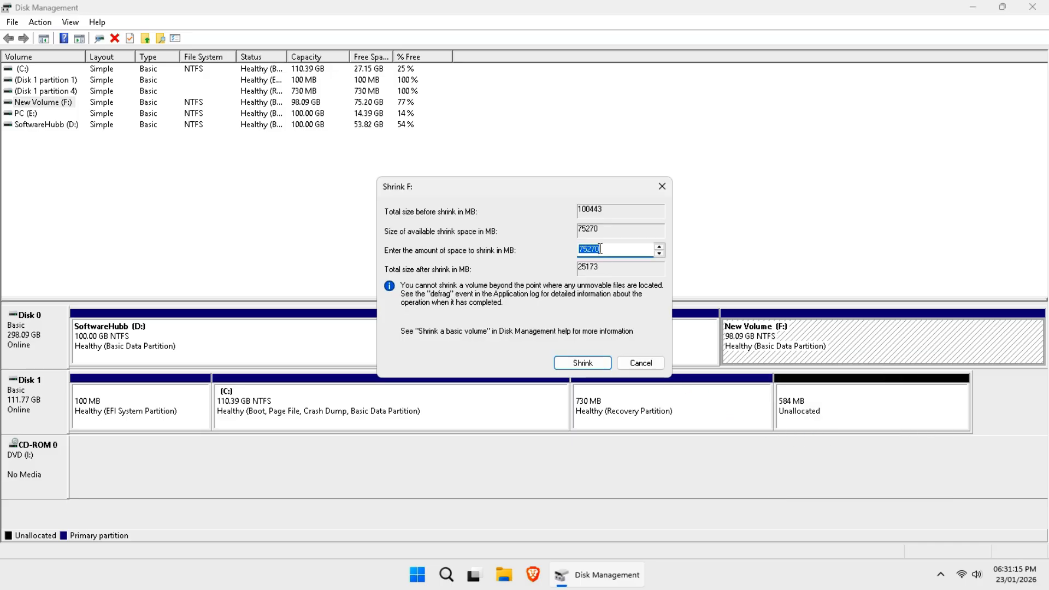
{"action": "type", "text": "1024"}
{"action": "left_click", "coordinate": [582, 362]}
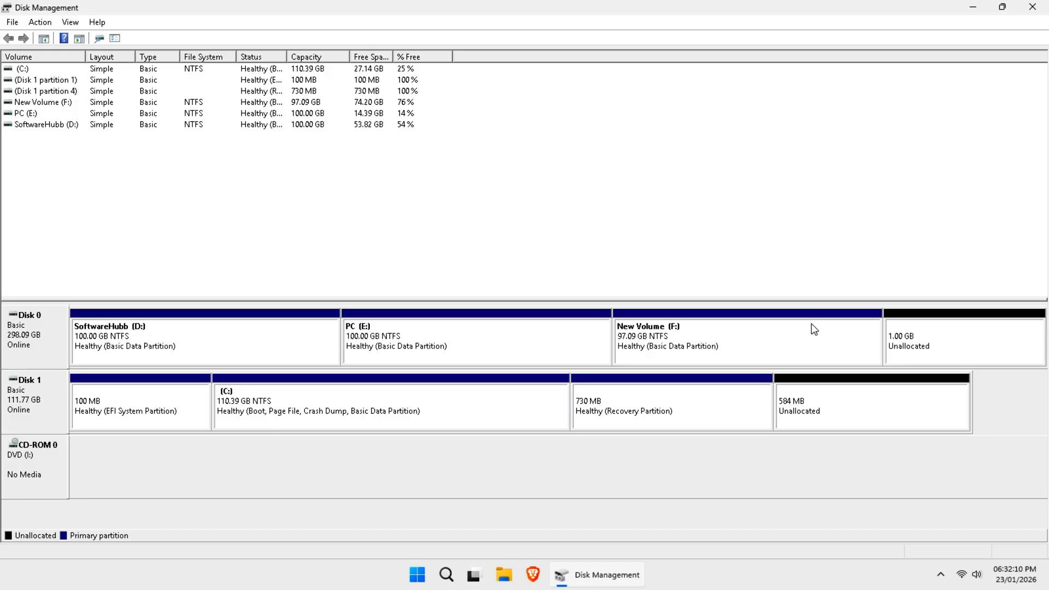
Start a new 1024 MB simple volume in the unallocated space on Disk 0 and assign it drive letter Z
{"action": "right_click", "coordinate": [903, 339]}
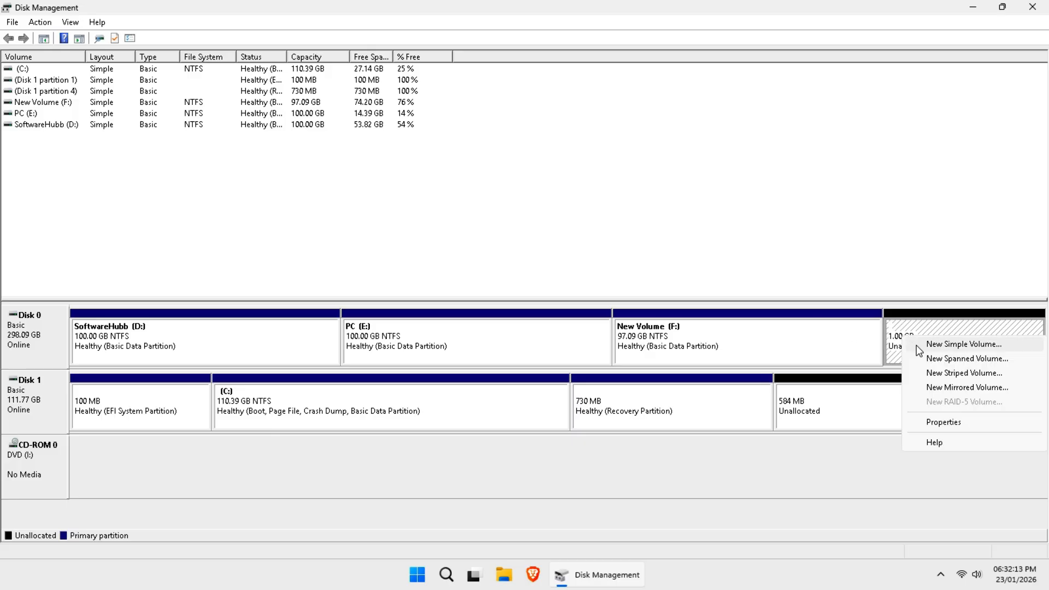
{"action": "left_click", "coordinate": [918, 345]}
{"action": "left_click", "coordinate": [261, 306]}
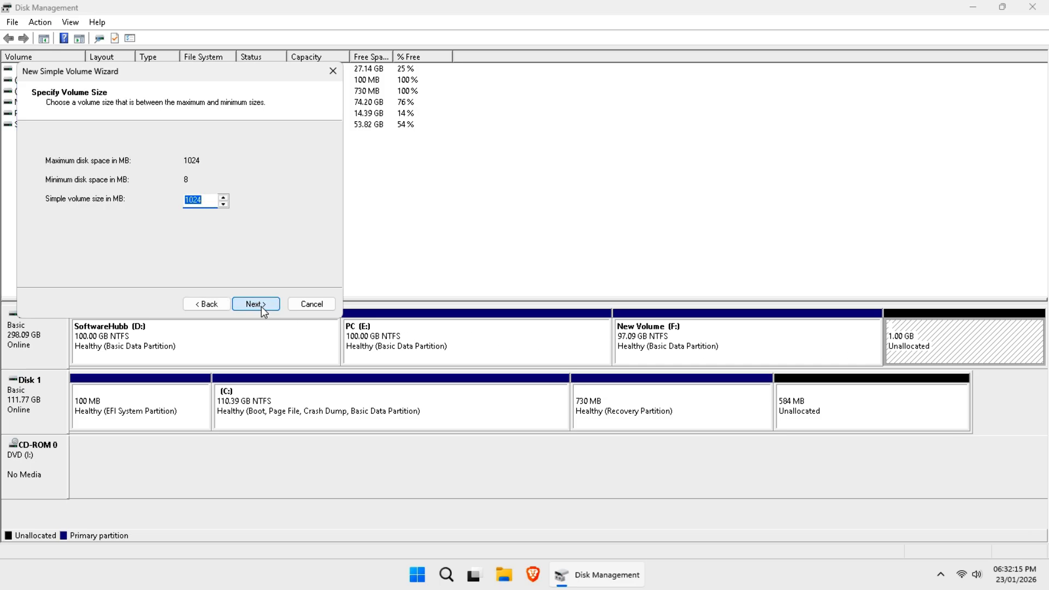
{"action": "left_click", "coordinate": [262, 306]}
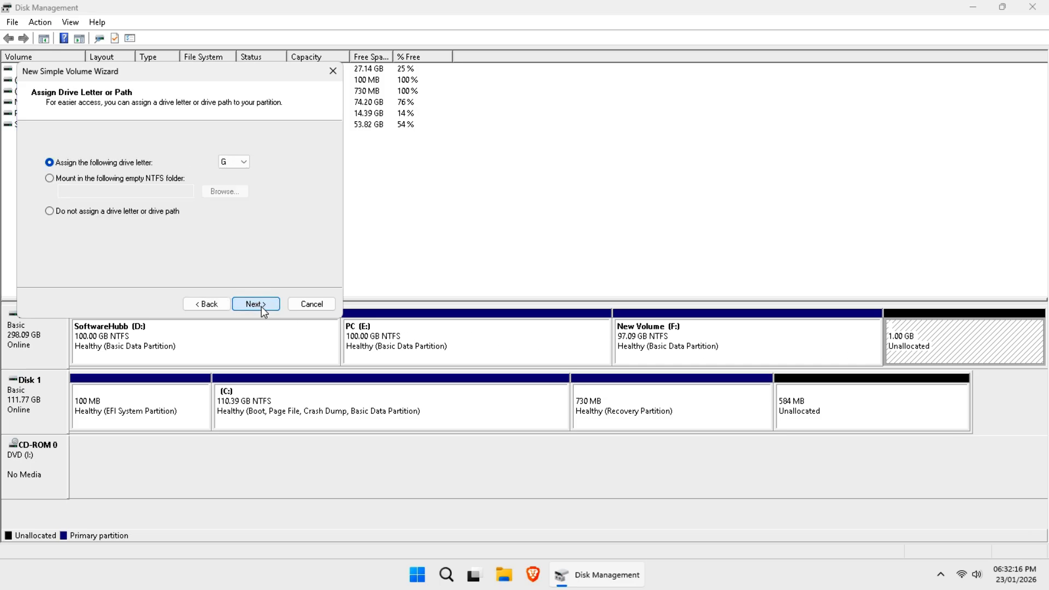
{"action": "left_click", "coordinate": [232, 164]}
{"action": "left_click", "coordinate": [236, 340]}
{"action": "left_click", "coordinate": [260, 306]}
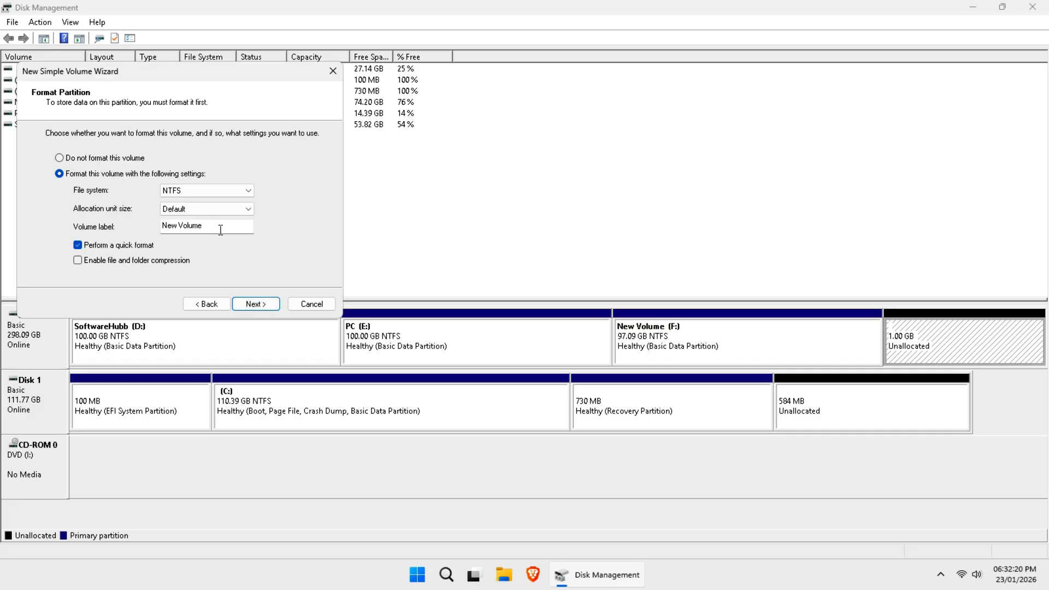
Label the new volume Boot, set its file system to FAT32 and finish creating it
{"action": "left_click_drag", "start_coordinate": [205, 228], "coordinate": [148, 229]}
{"action": "type", "text": "Boot"}
{"action": "left_click", "coordinate": [176, 191]}
{"action": "left_click", "coordinate": [175, 211]}
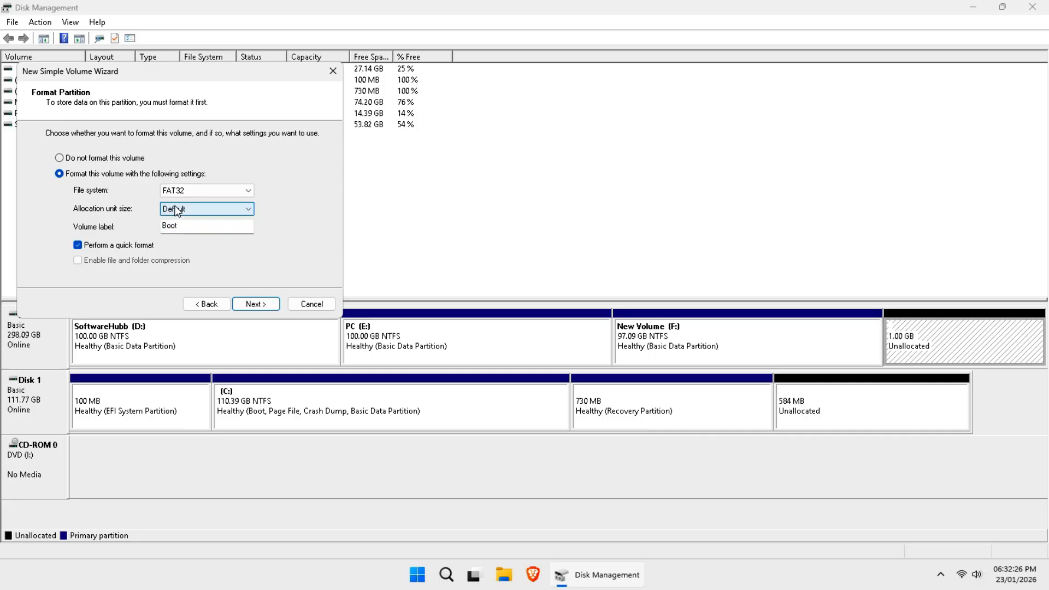
{"action": "left_click", "coordinate": [251, 306]}
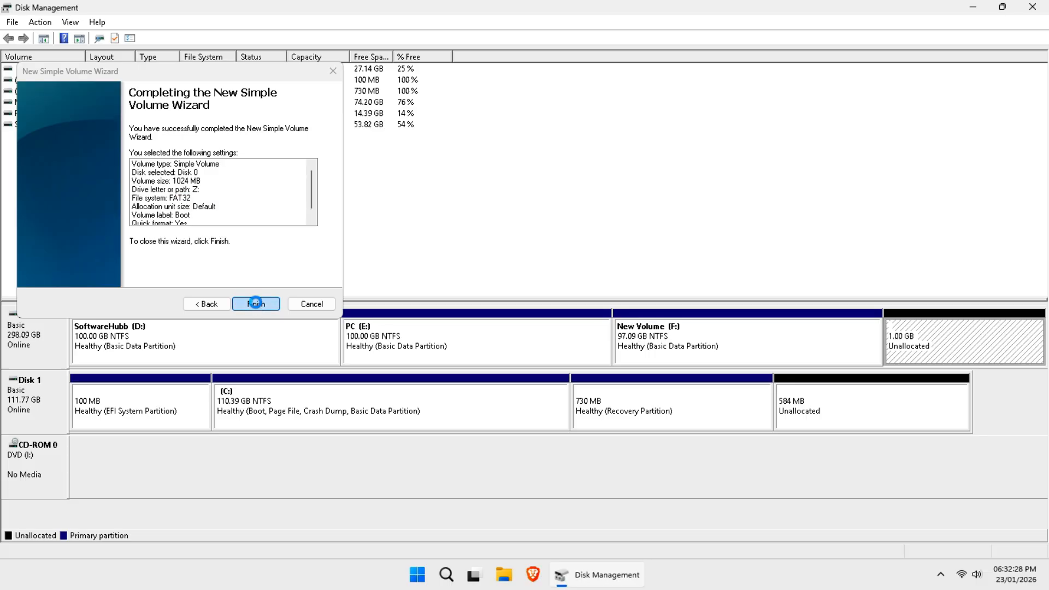
{"action": "left_click", "coordinate": [251, 309]}
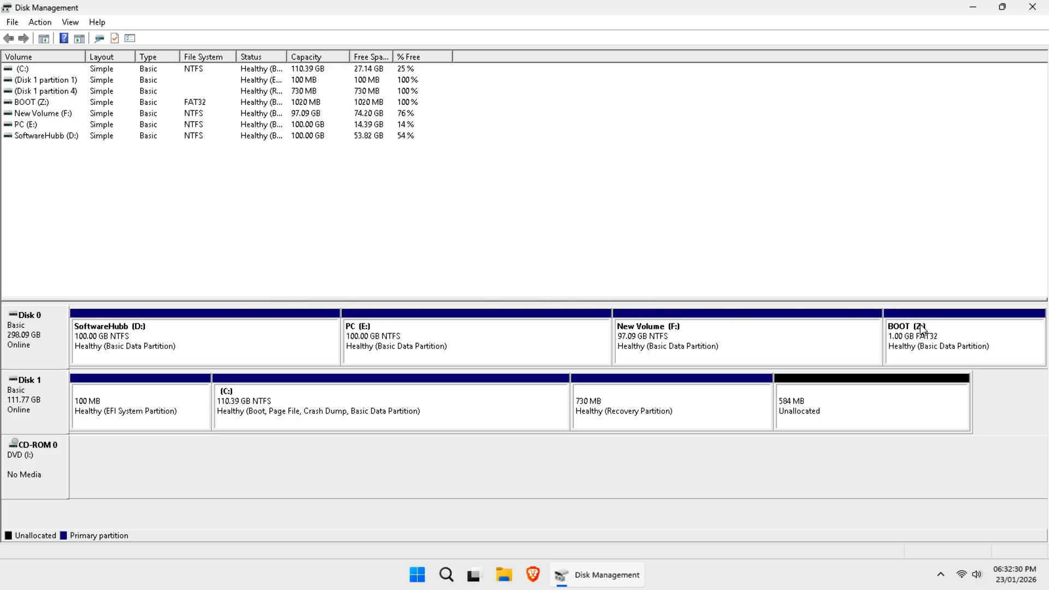
Close Disk Management, check This PC for the new BOOT (Z:) drive and close File Explorer
{"action": "left_click", "coordinate": [1032, 7]}
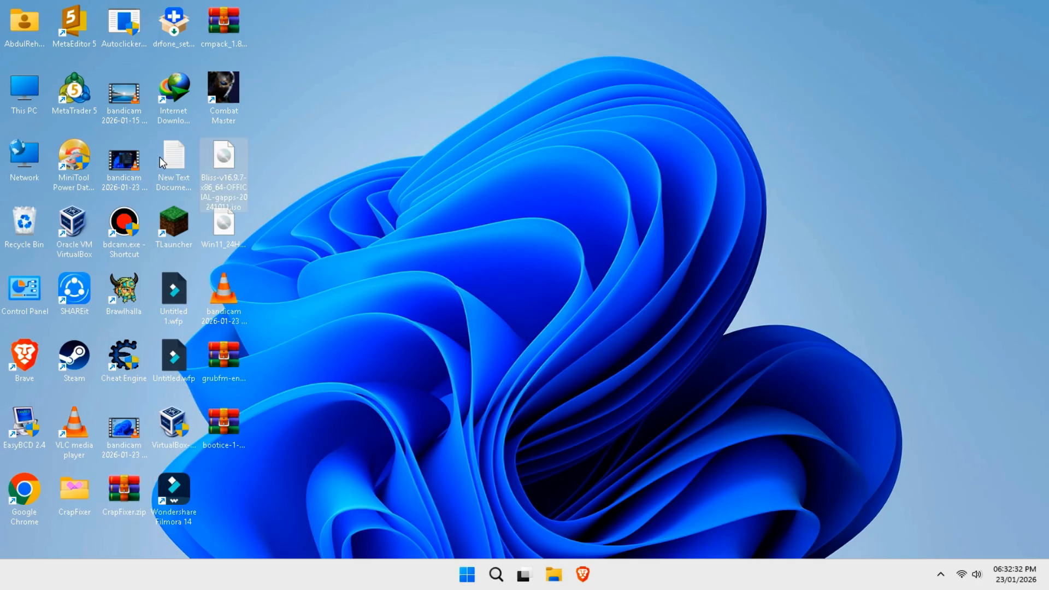
{"action": "double_click", "coordinate": [9, 94]}
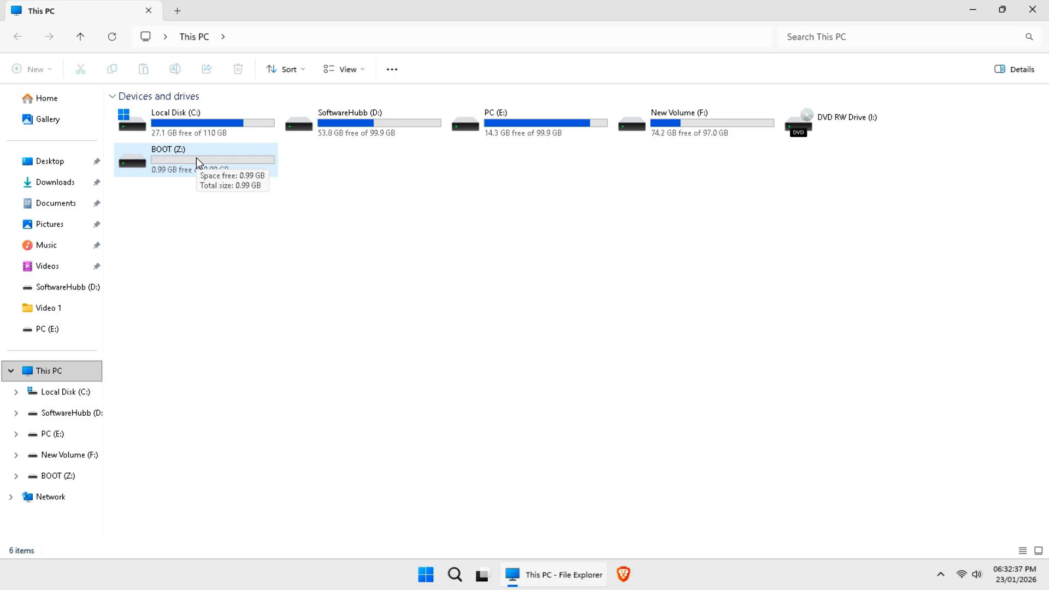
{"action": "left_click", "coordinate": [1032, 9]}
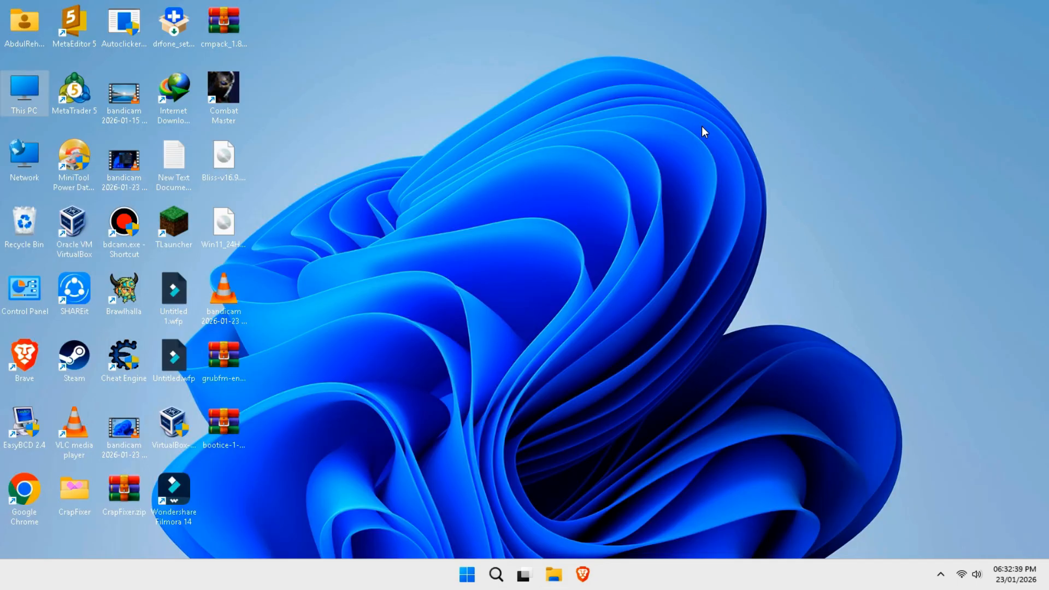
Open the grubfm-en_US.7z archive from the desktop in WinRAR and extract its files to the BOOT (Z:) drive
{"action": "left_click_drag", "start_coordinate": [243, 355], "coordinate": [469, 235]}
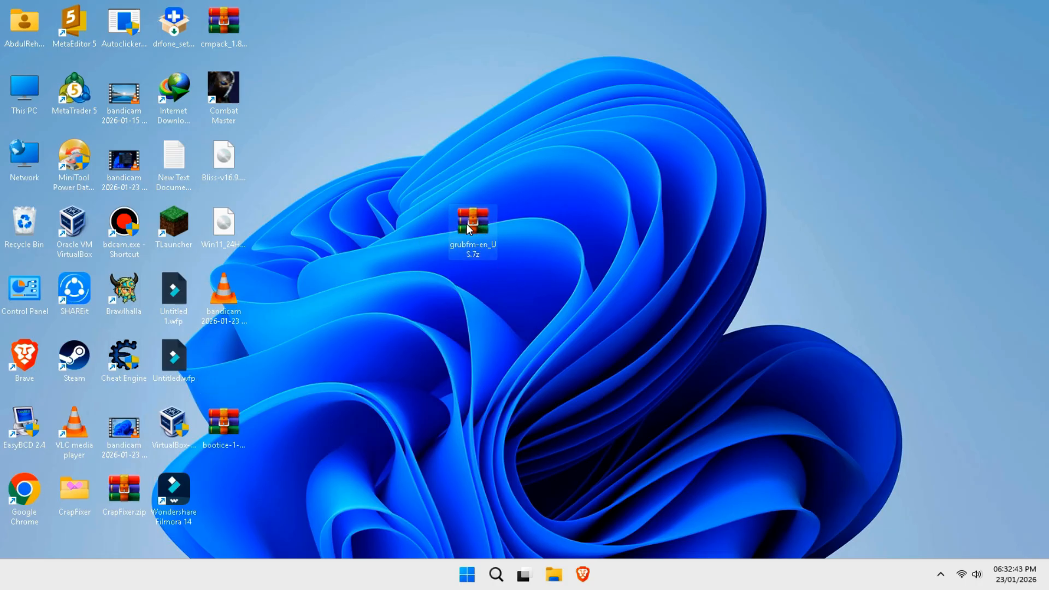
{"action": "right_click", "coordinate": [469, 230]}
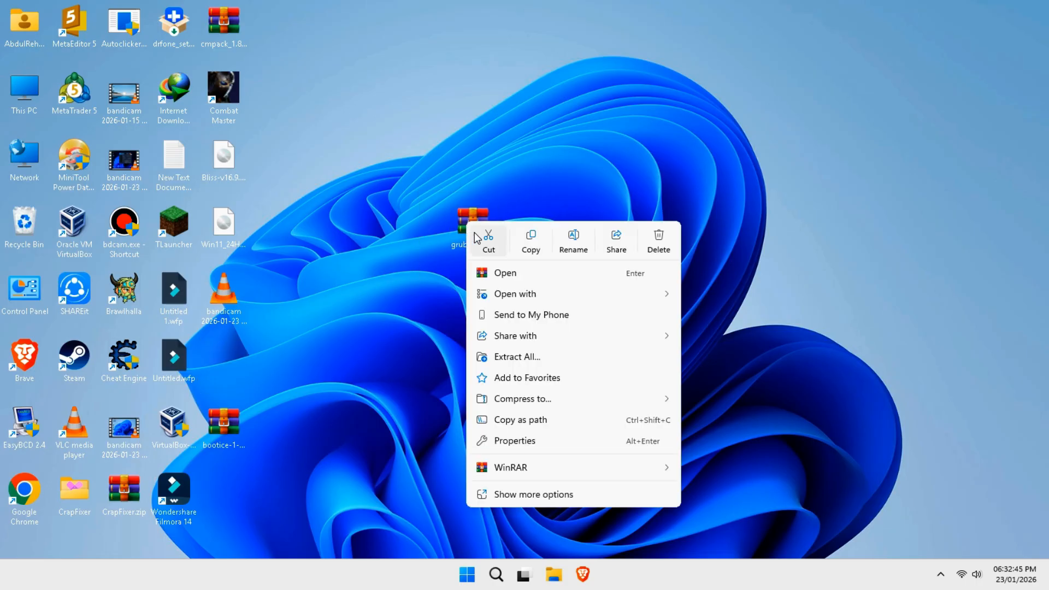
{"action": "left_click", "coordinate": [503, 276]}
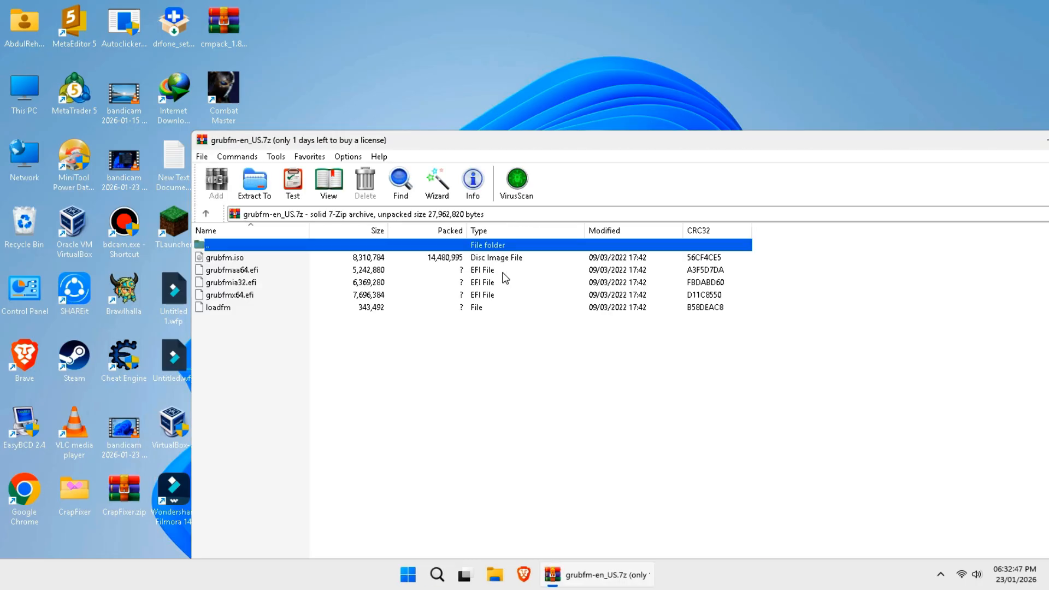
{"action": "left_click", "coordinate": [254, 189]}
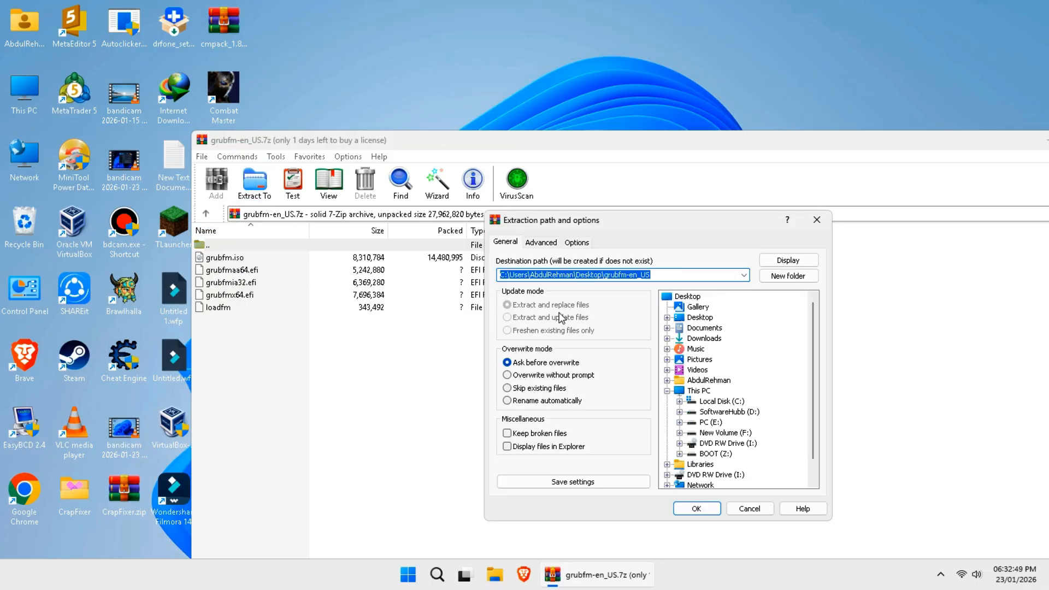
{"action": "left_click", "coordinate": [694, 457]}
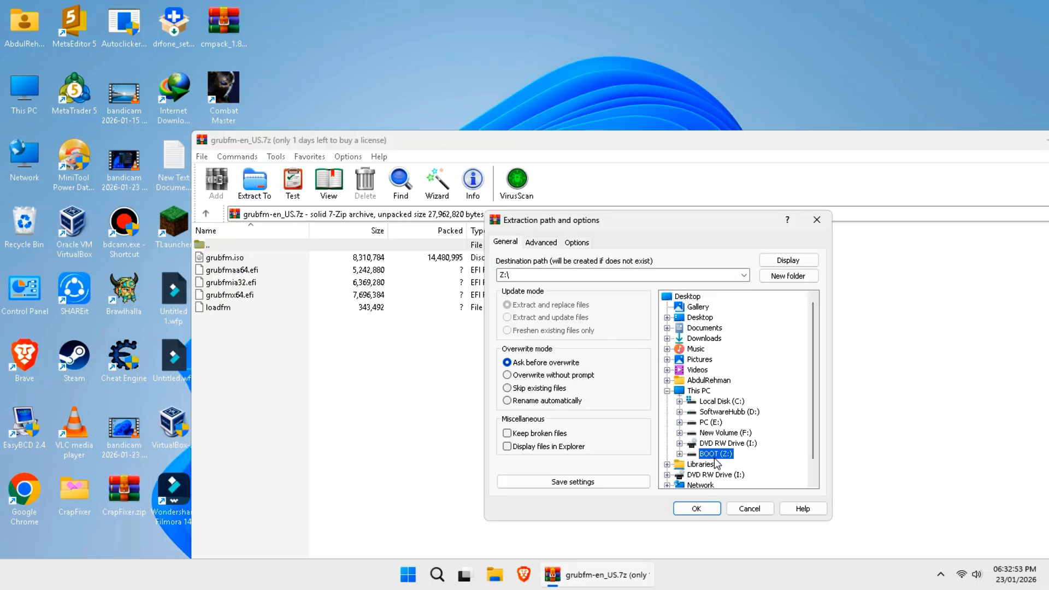
{"action": "left_click", "coordinate": [697, 508]}
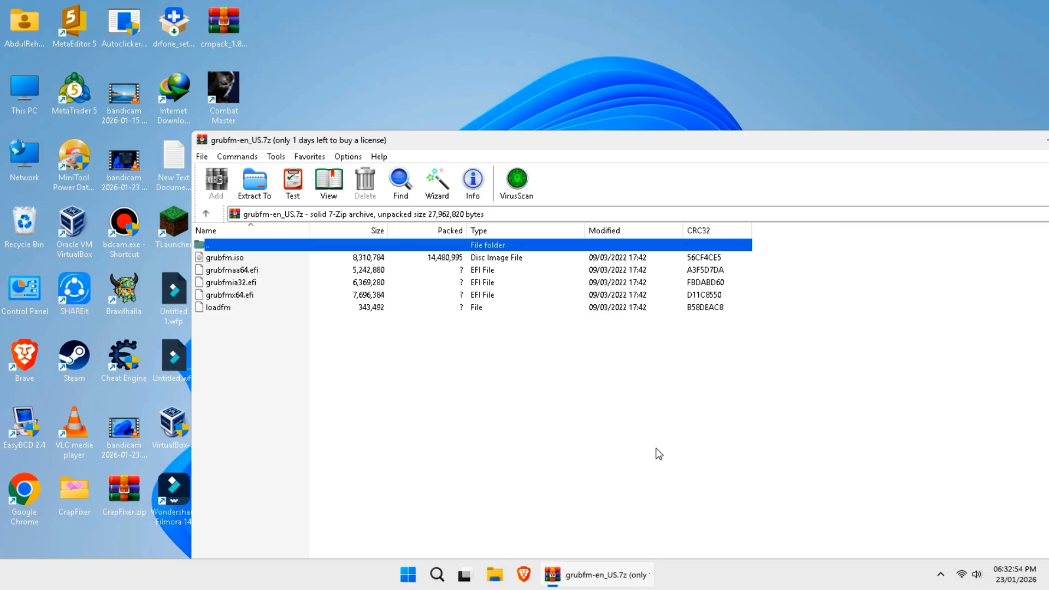
{"action": "left_click_drag", "start_coordinate": [1045, 141], "coordinate": [927, 142]}
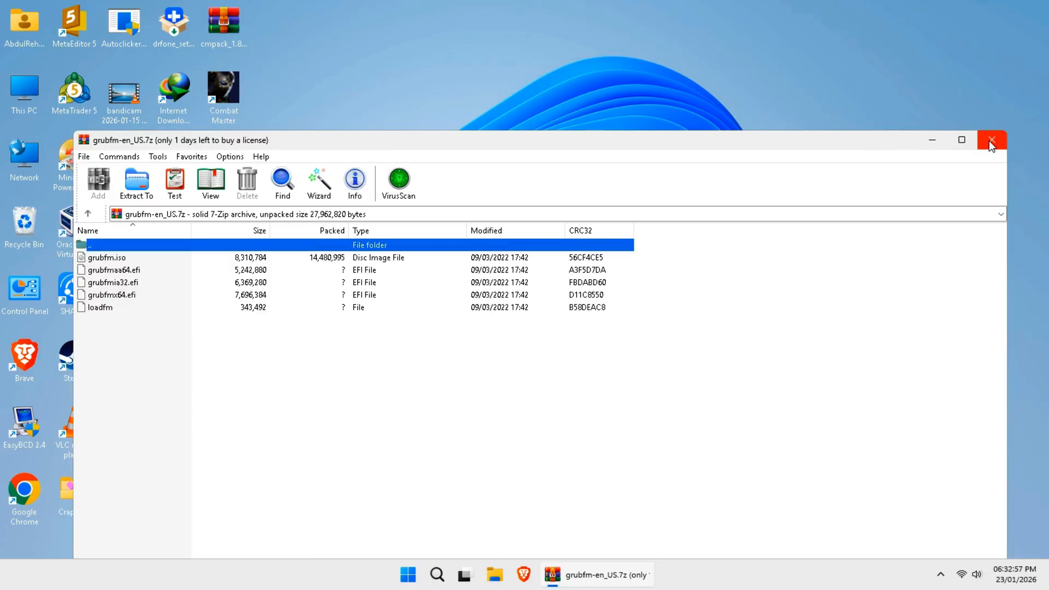
Close WinRAR, open the BOOT (Z:) drive and rename grubfmx64.efi to boot.efi
{"action": "left_click", "coordinate": [990, 143]}
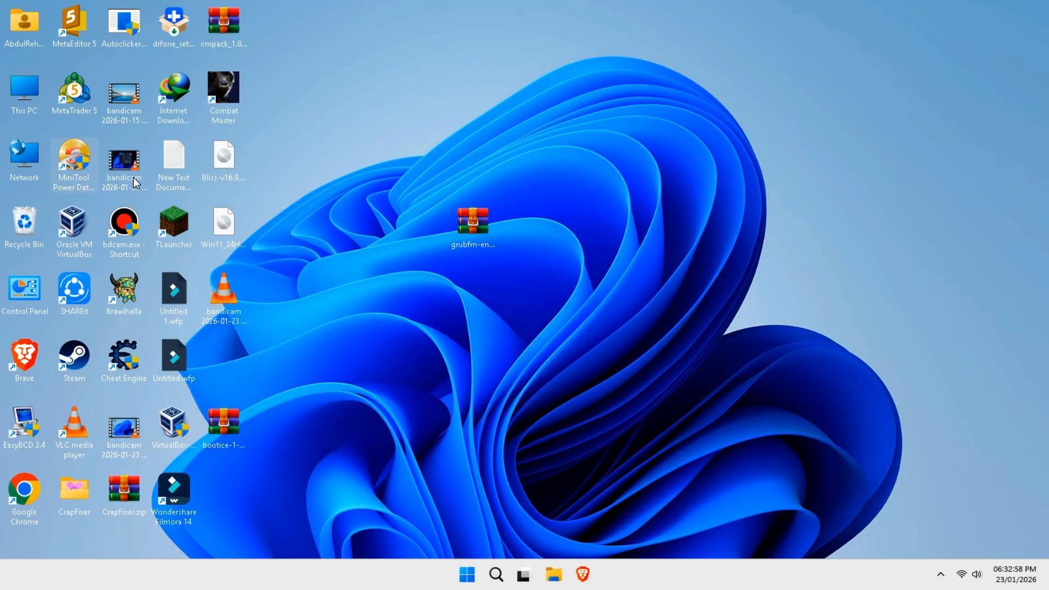
{"action": "key", "text": "super+e"}
{"action": "double_click", "coordinate": [184, 170]}
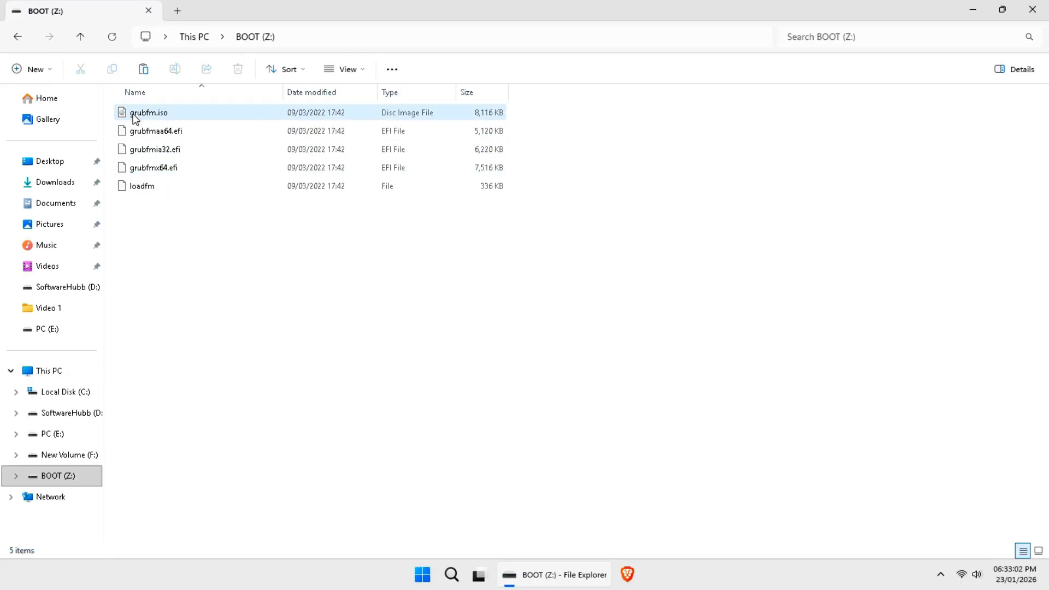
{"action": "left_click", "coordinate": [152, 170]}
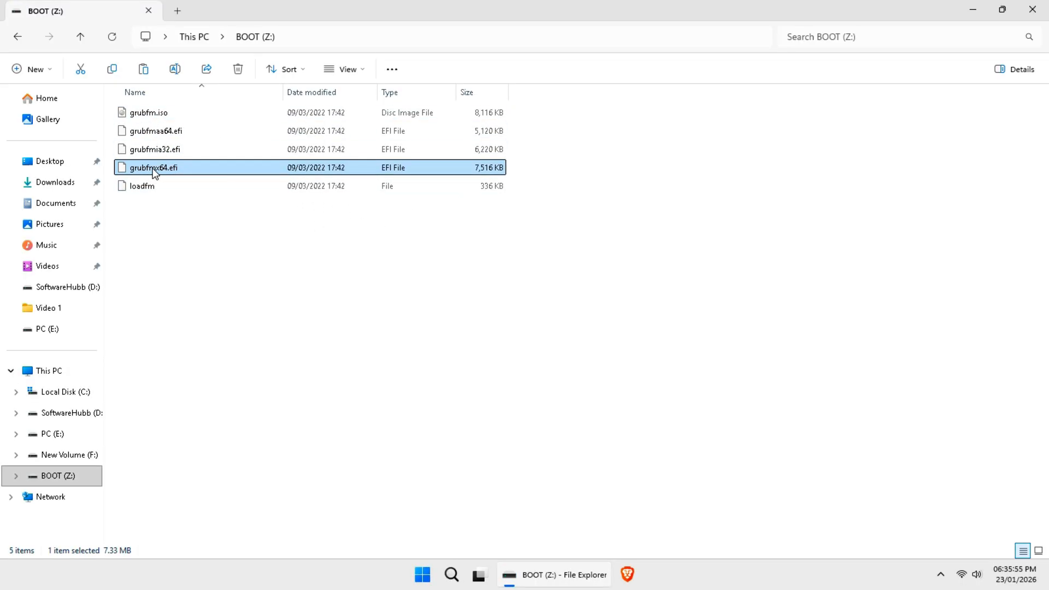
{"action": "right_click", "coordinate": [153, 173]}
{"action": "left_click", "coordinate": [259, 188]}
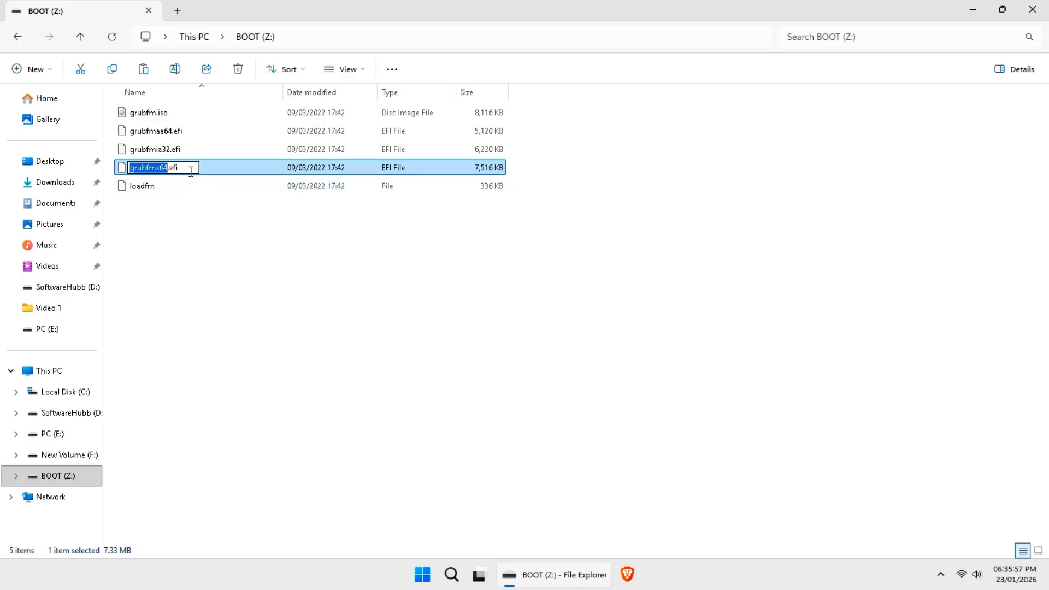
{"action": "type", "text": "boot"}
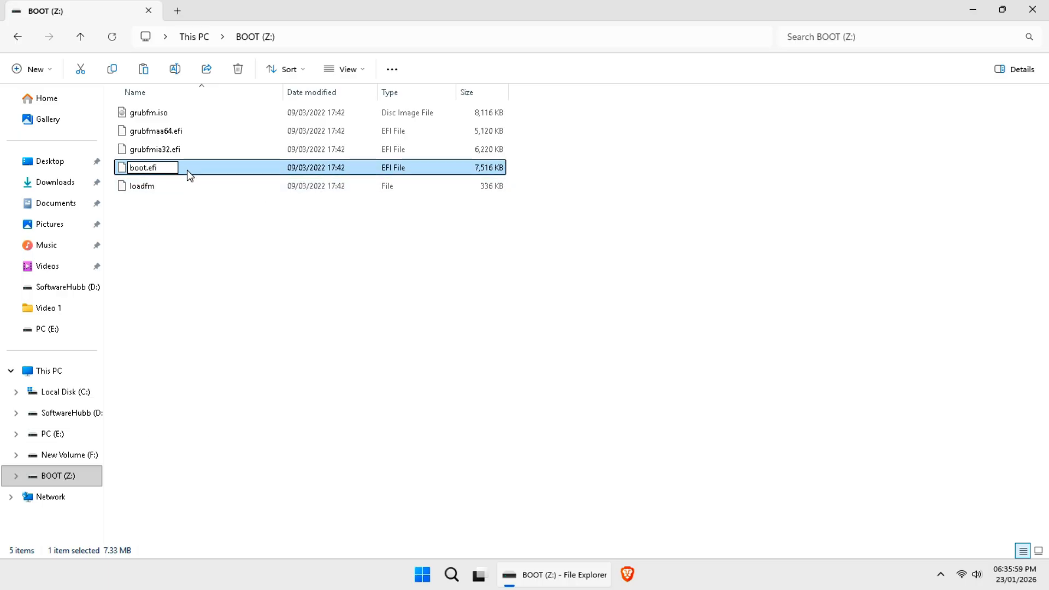
{"action": "left_click", "coordinate": [164, 218]}
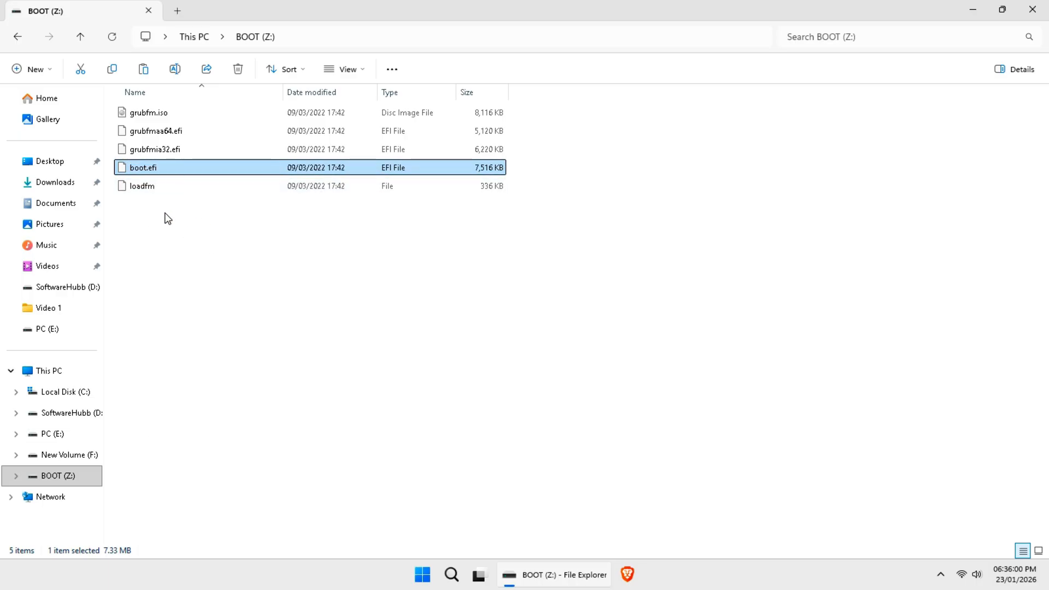
Delete grubfm.iso, grubfmaa64.efi, grubfmia32.efi and loadfm from the BOOT (Z:) drive and close File Explorer
{"action": "left_click", "coordinate": [148, 187]}
{"action": "left_click", "coordinate": [158, 149], "text": "ctrl"}
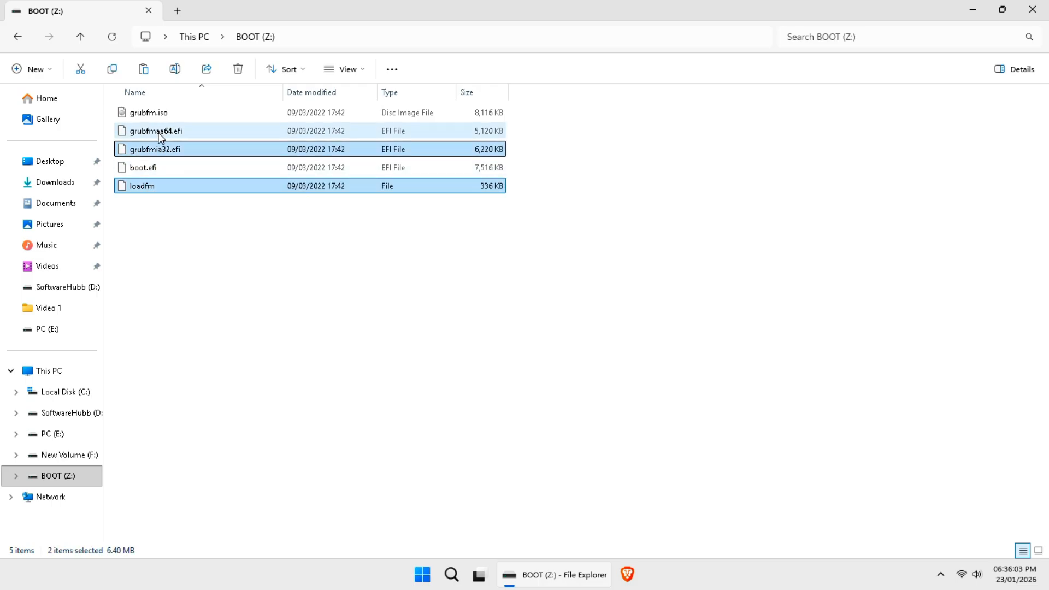
{"action": "left_click", "coordinate": [159, 133], "text": "ctrl"}
{"action": "left_click", "coordinate": [159, 113], "text": "ctrl"}
{"action": "key", "text": "Delete"}
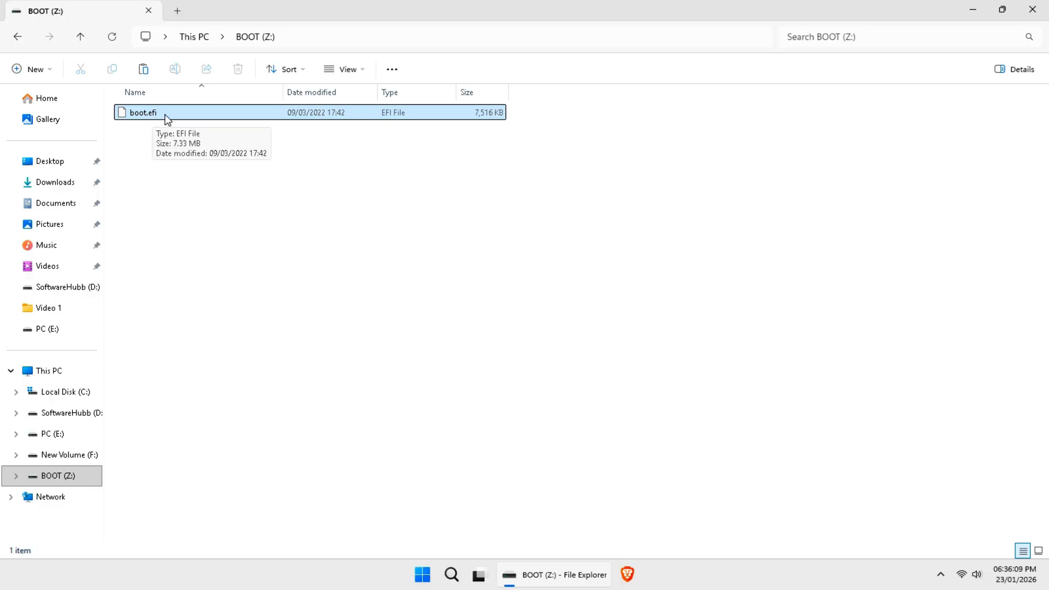
{"action": "left_click", "coordinate": [1032, 9]}
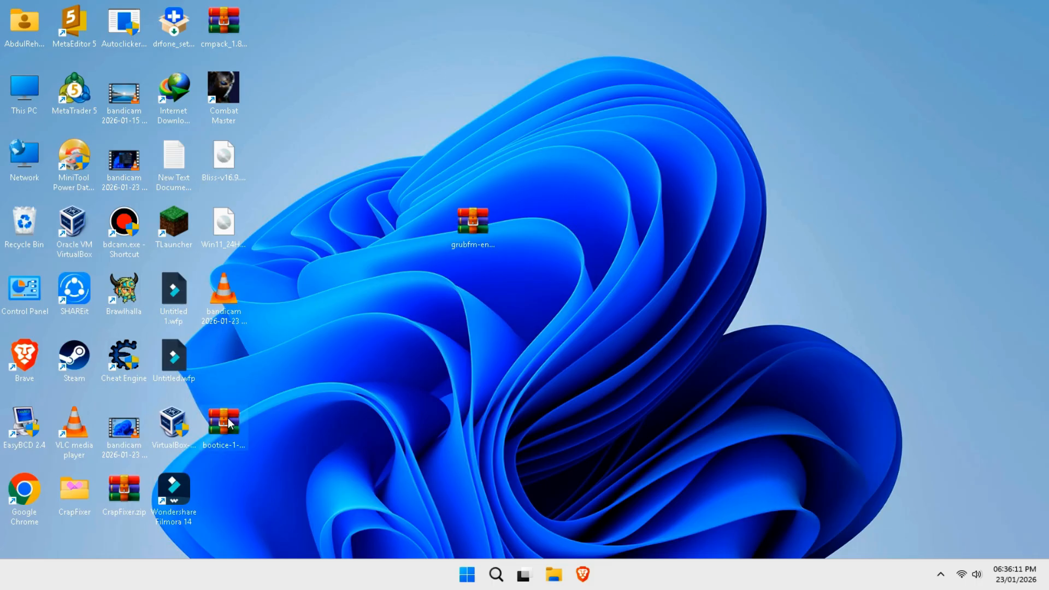
Move the bootice archive to free space on the desktop and extract it with WinRAR into a bootice-1-3-4-0 folder
{"action": "left_click_drag", "start_coordinate": [223, 426], "coordinate": [467, 358]}
{"action": "right_click", "coordinate": [466, 357]}
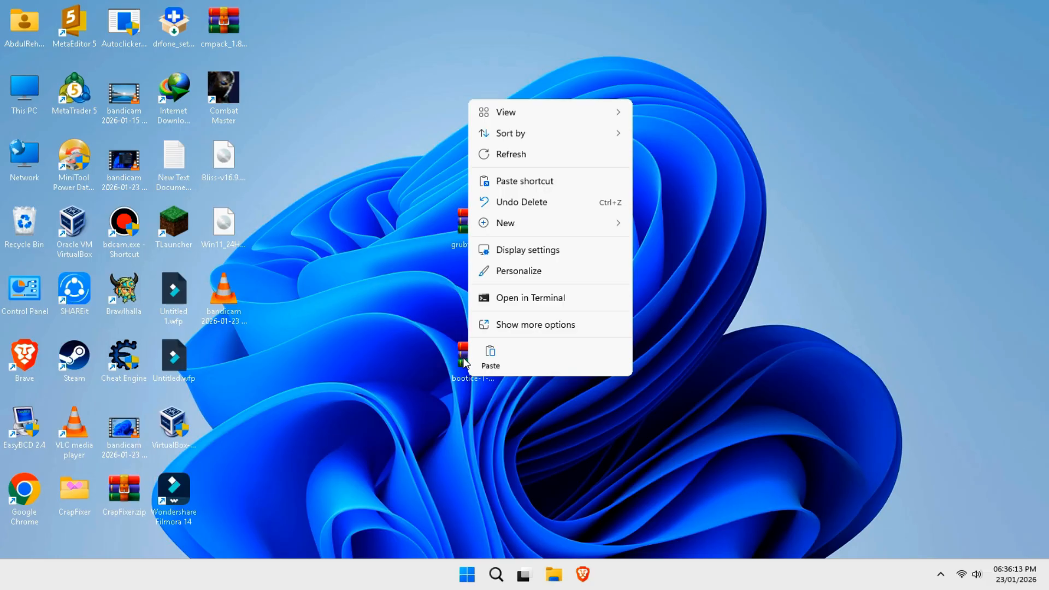
{"action": "left_click", "coordinate": [465, 363]}
{"action": "right_click", "coordinate": [465, 363]}
{"action": "mouse_move", "coordinate": [517, 314]}
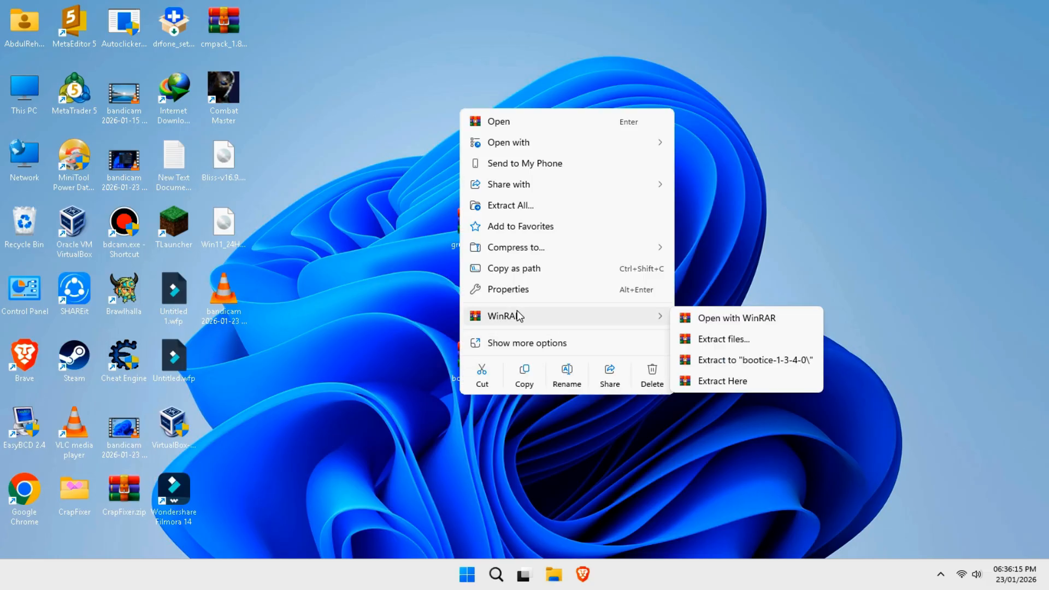
{"action": "left_click", "coordinate": [735, 343]}
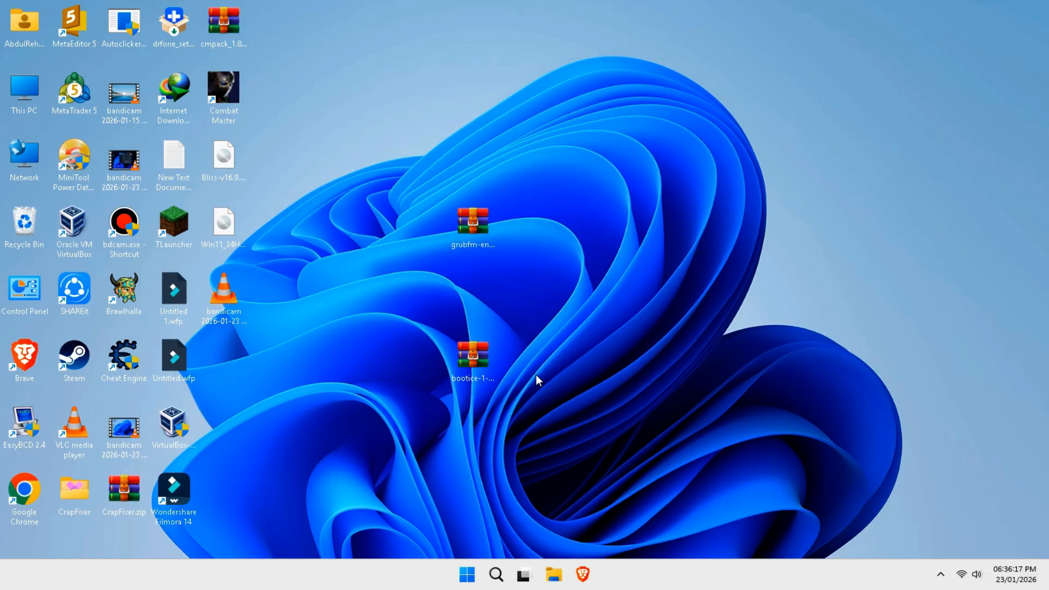
{"action": "left_click", "coordinate": [564, 435]}
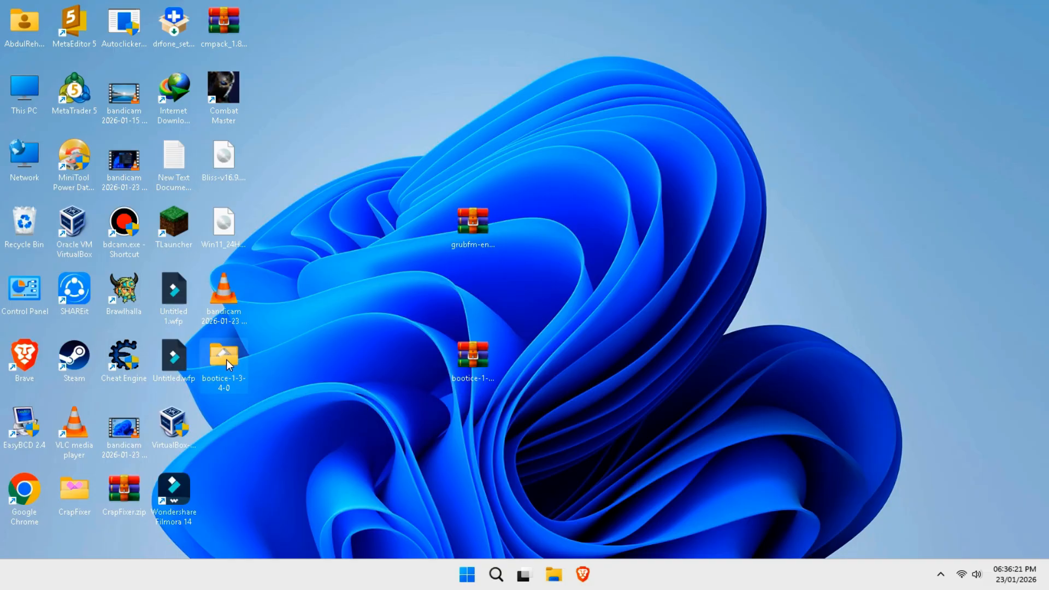
Open the extracted bootice-1-3-4-0 folder and run BOOTICEx64.exe as administrator
{"action": "double_click", "coordinate": [228, 363]}
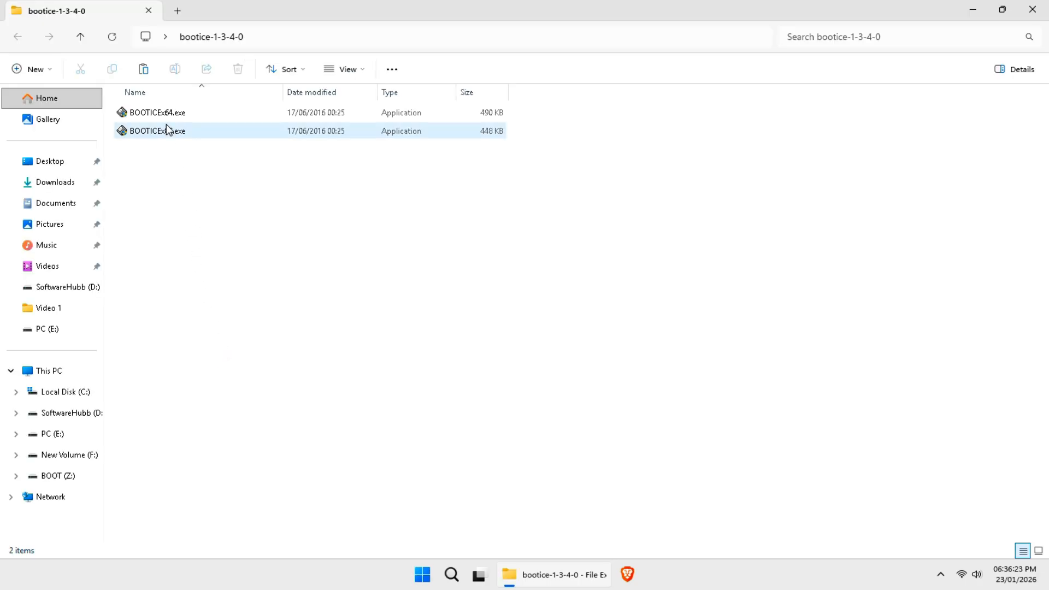
{"action": "left_click", "coordinate": [157, 114]}
{"action": "right_click", "coordinate": [155, 112]}
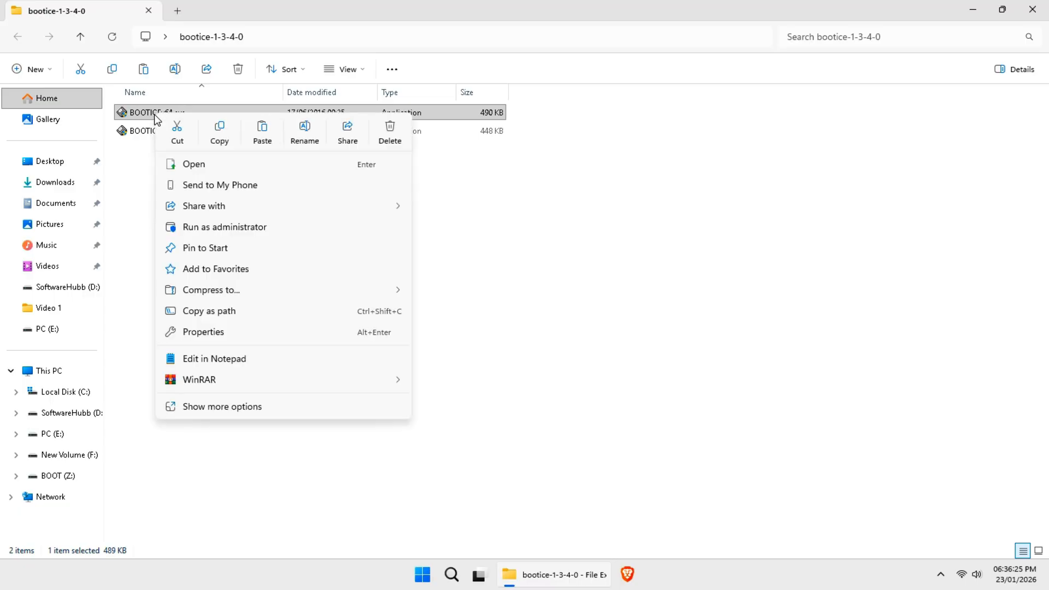
{"action": "left_click", "coordinate": [228, 228]}
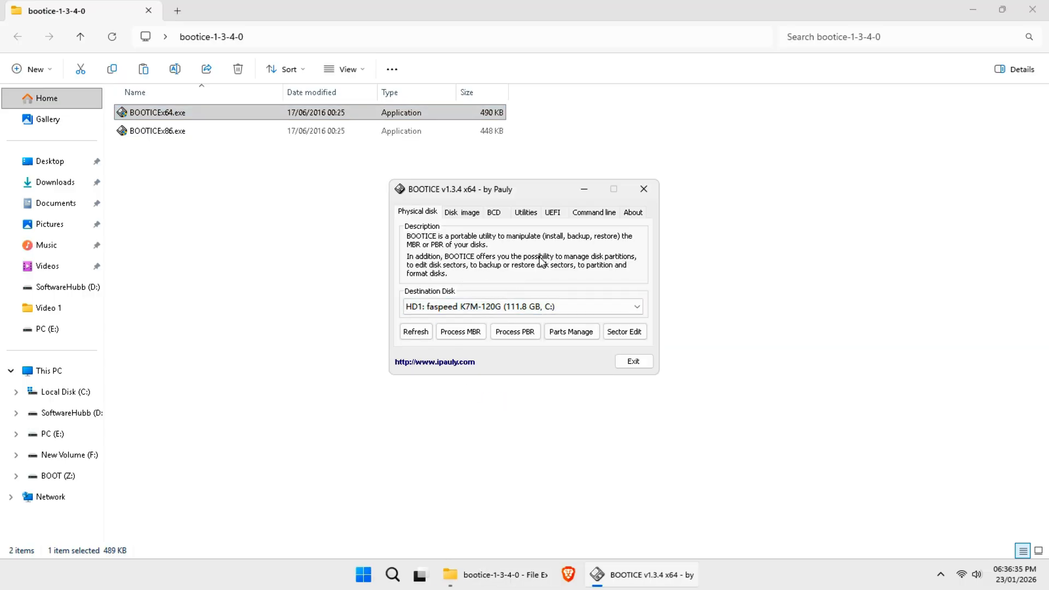
Open the UEFI boot entries for editing and choose HD0: WDC WD3200BUCT-62TWBY0 as the boot disk
{"action": "left_click", "coordinate": [553, 213]}
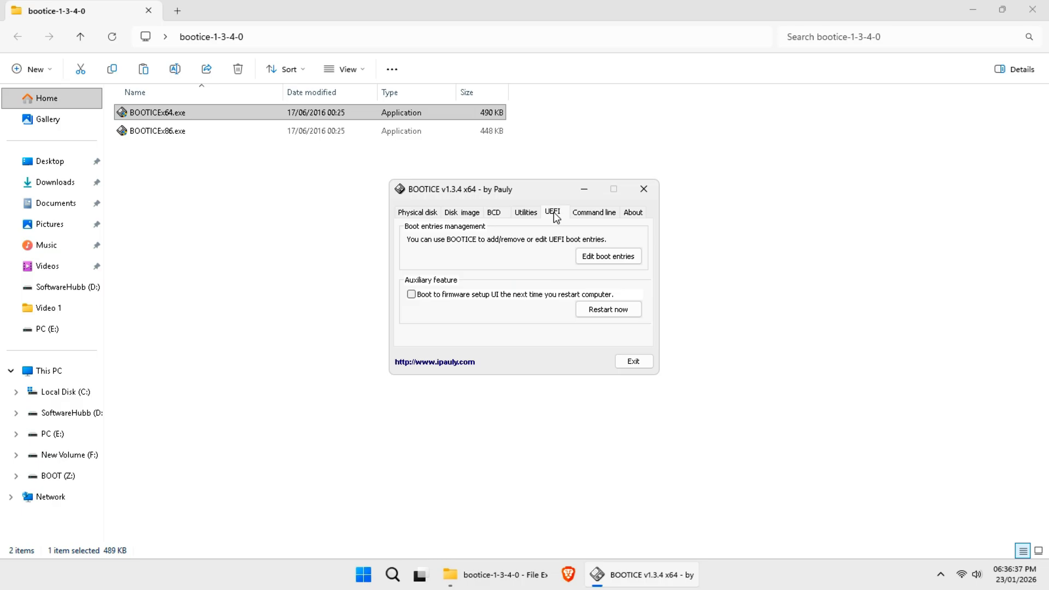
{"action": "left_click", "coordinate": [593, 257]}
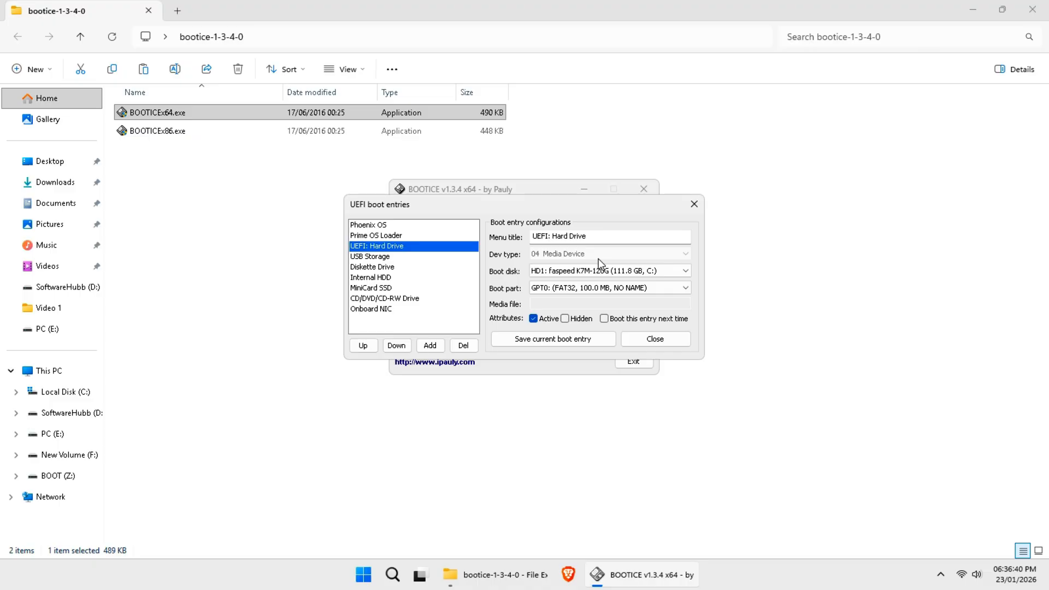
{"action": "left_click", "coordinate": [592, 270]}
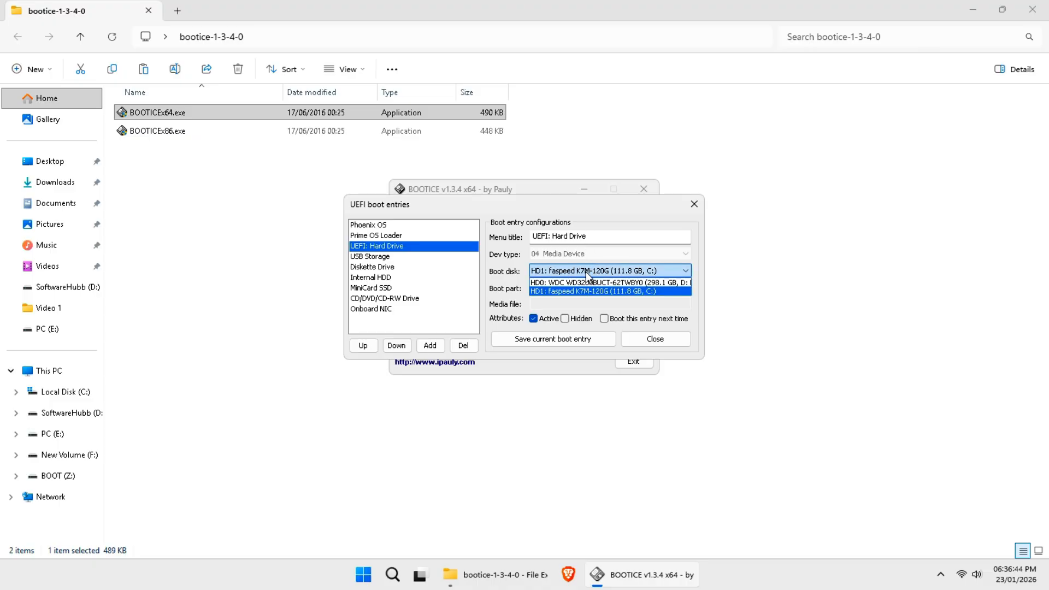
{"action": "left_click", "coordinate": [582, 282]}
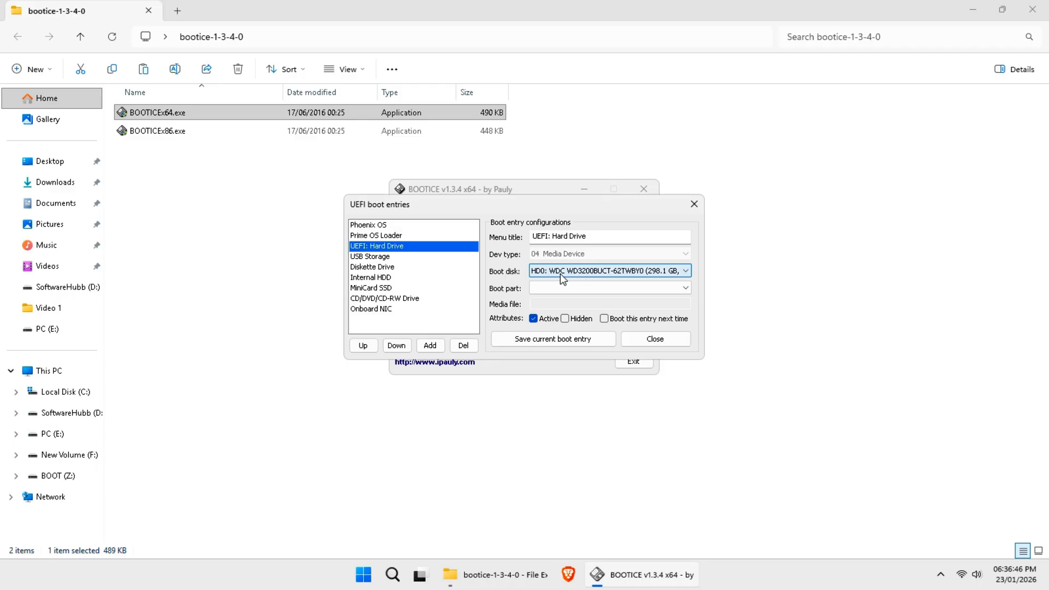
Add a new UEFI boot entry that uses boot.efi from the BOOT (Z:) drive
{"action": "left_click", "coordinate": [431, 345]}
{"action": "scroll", "coordinate": [429, 371], "scroll_direction": "down", "scroll_amount": 6}
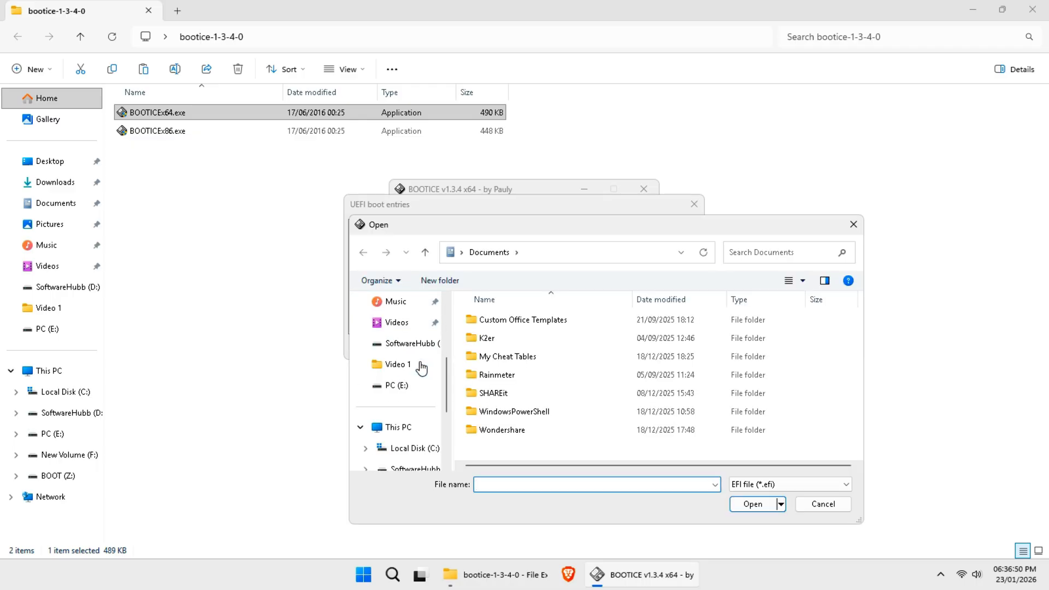
{"action": "left_click", "coordinate": [413, 386]}
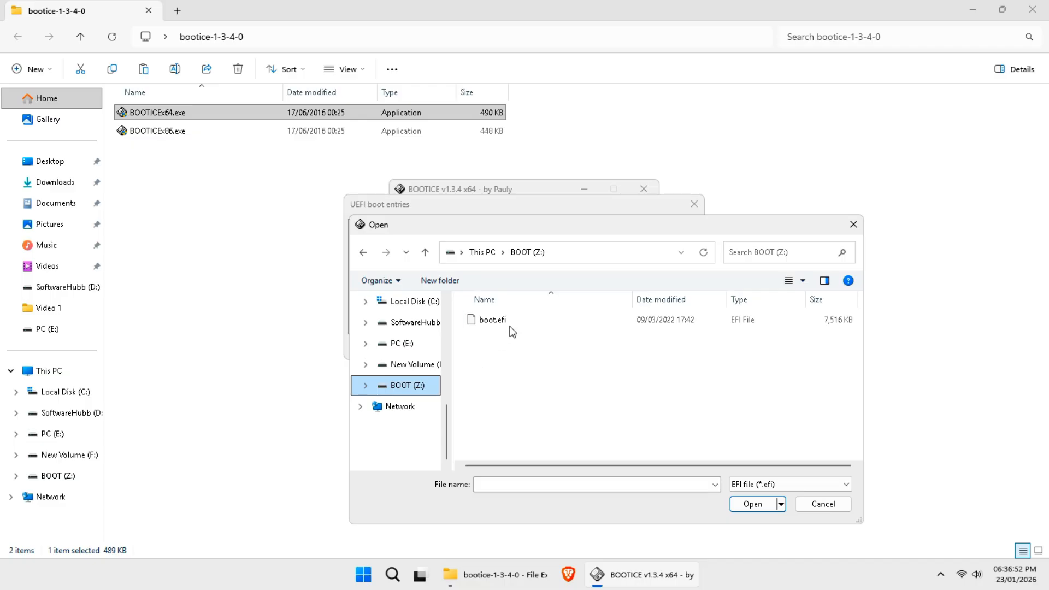
{"action": "double_click", "coordinate": [514, 322]}
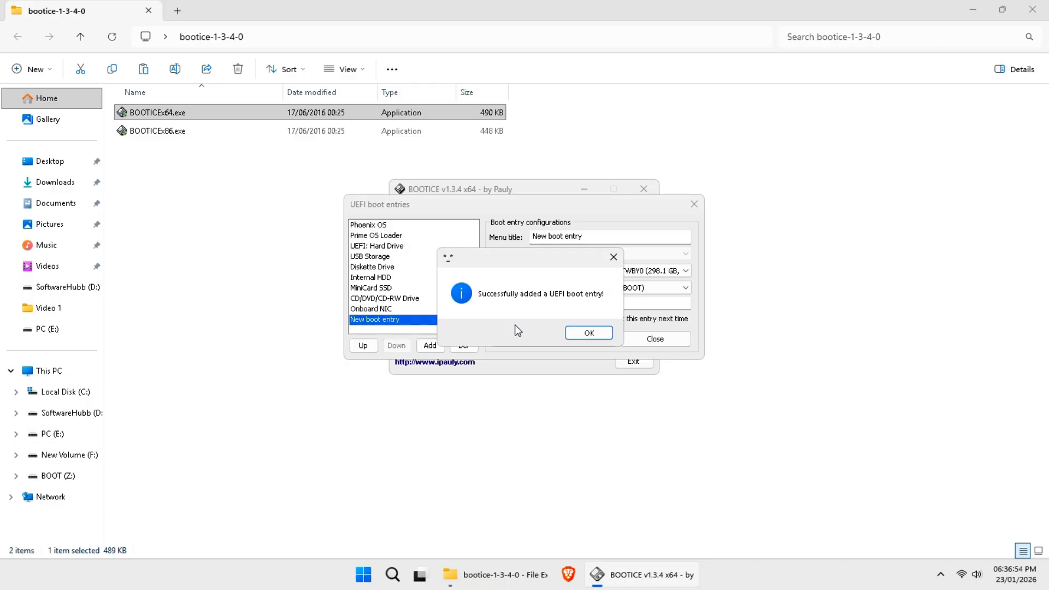
{"action": "left_click", "coordinate": [585, 334]}
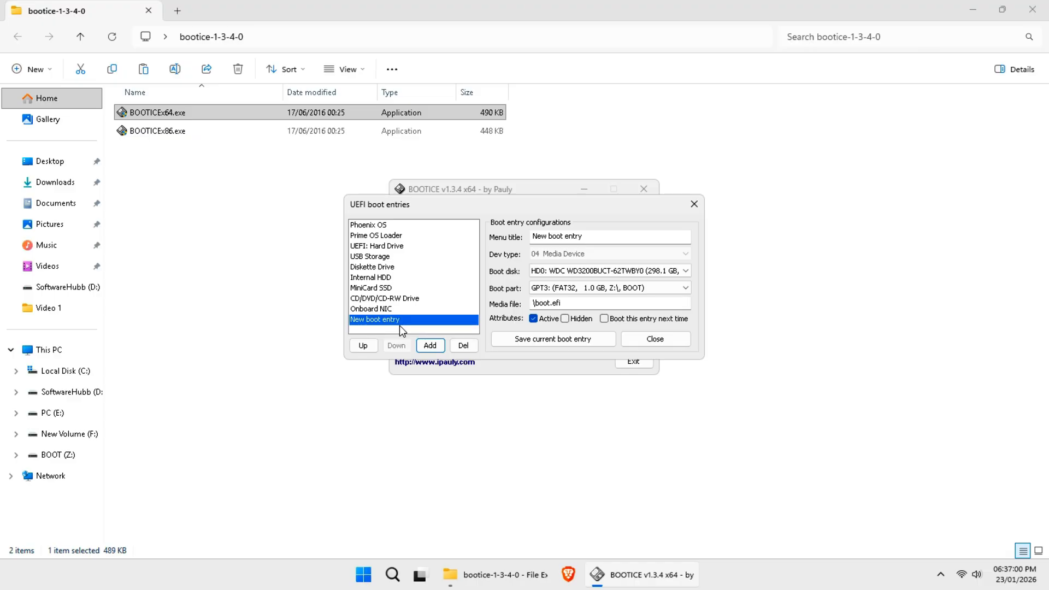
Title the new boot entry New Boot, select the GPT3 FAT32 BOOT partition, save the entry and close the boot entries editor
{"action": "left_click_drag", "start_coordinate": [592, 234], "coordinate": [532, 236]}
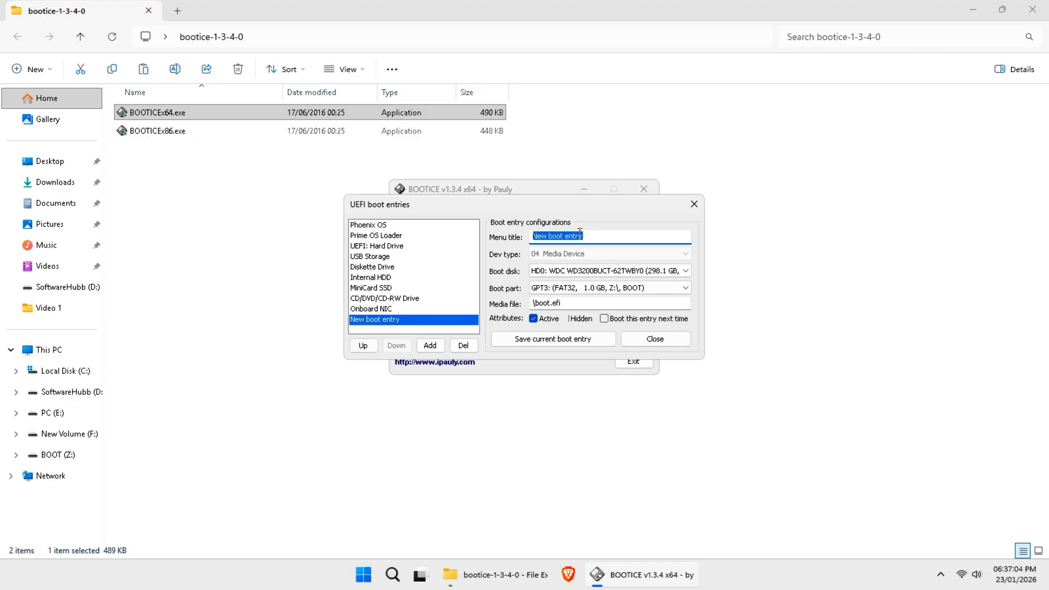
{"action": "type", "text": "N"}
{"action": "left_click", "coordinate": [578, 288]}
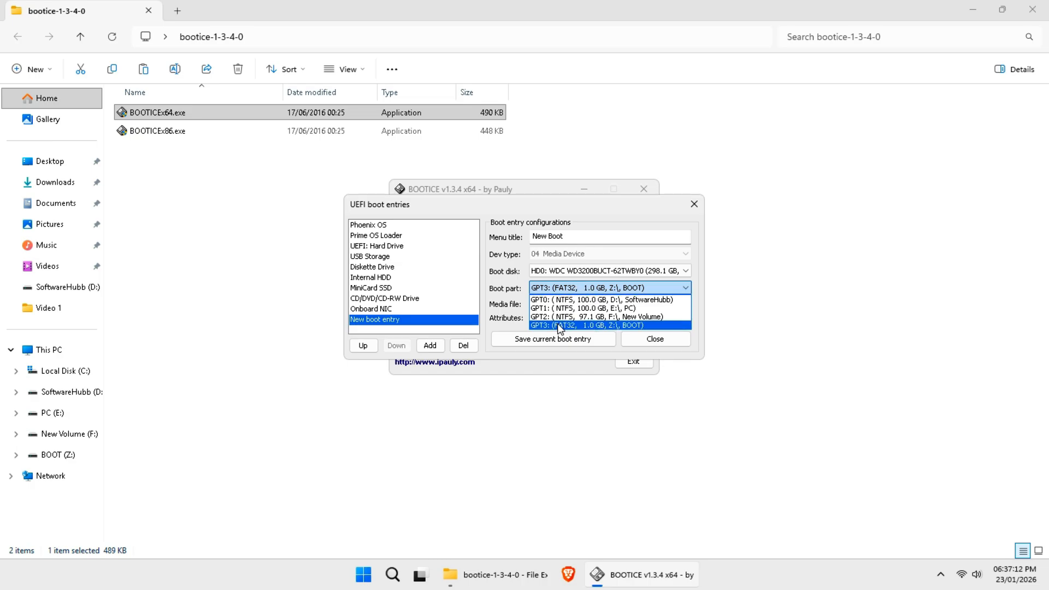
{"action": "left_click", "coordinate": [587, 326]}
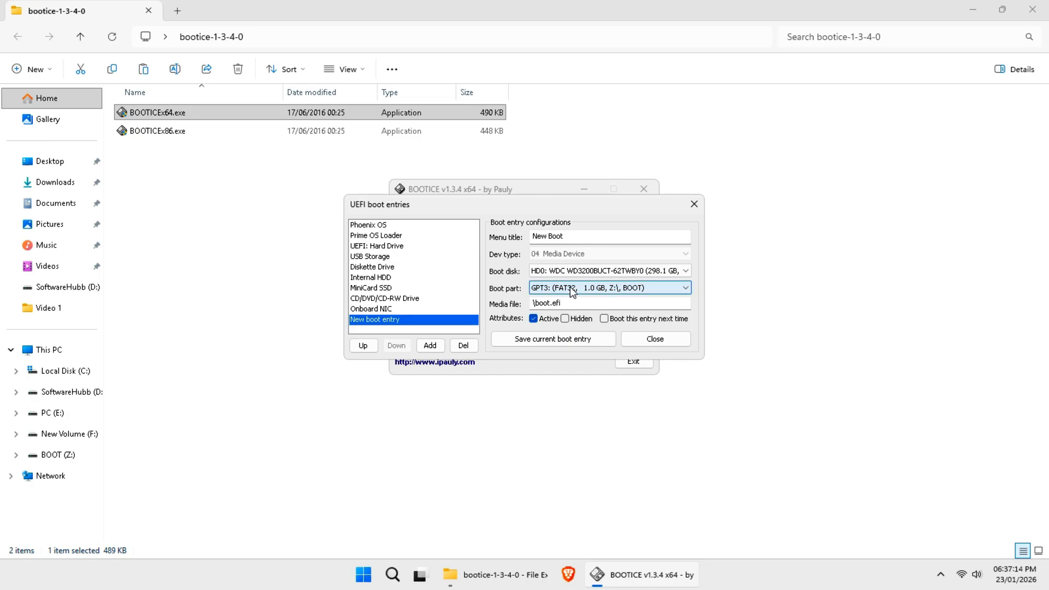
{"action": "left_click", "coordinate": [561, 339]}
{"action": "left_click", "coordinate": [578, 332]}
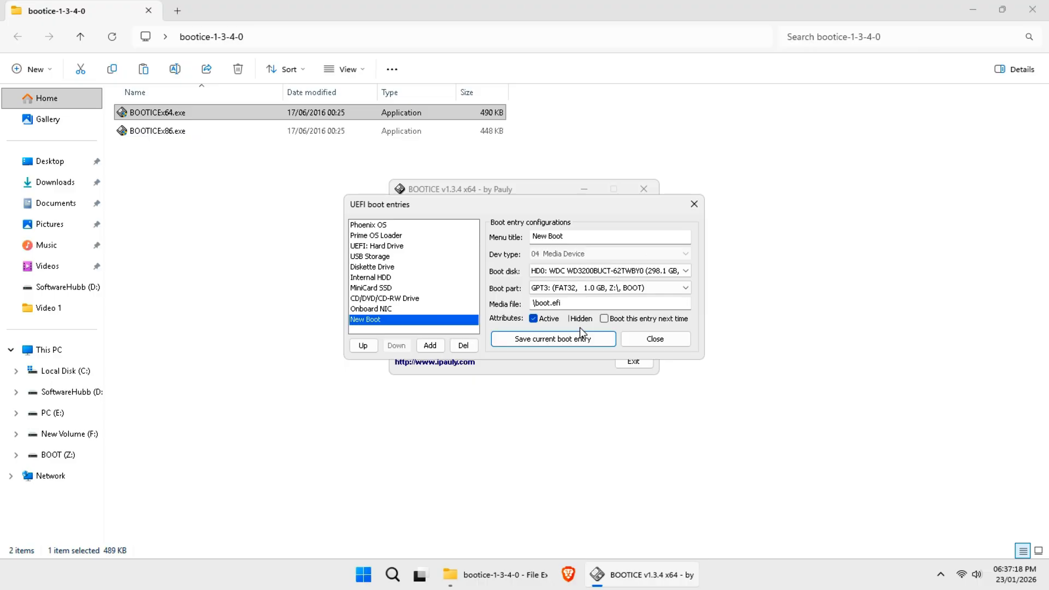
{"action": "left_click", "coordinate": [654, 340]}
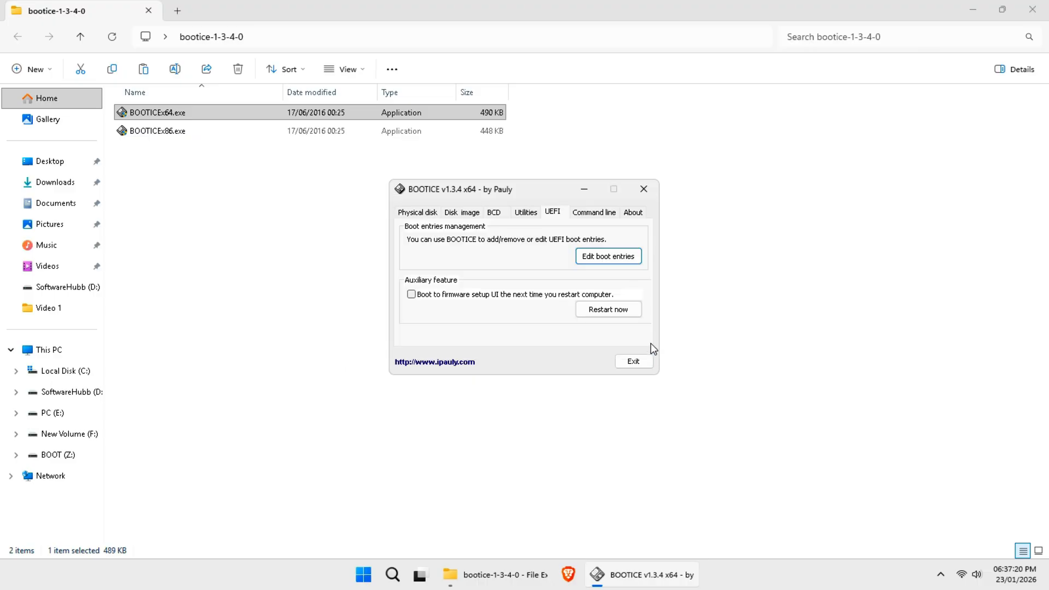
Open partition management for physical disk HD0: WDC WD3200BUCT-62TWBY0 and remove the drive letter from the BOOT partition
{"action": "left_click", "coordinate": [416, 213]}
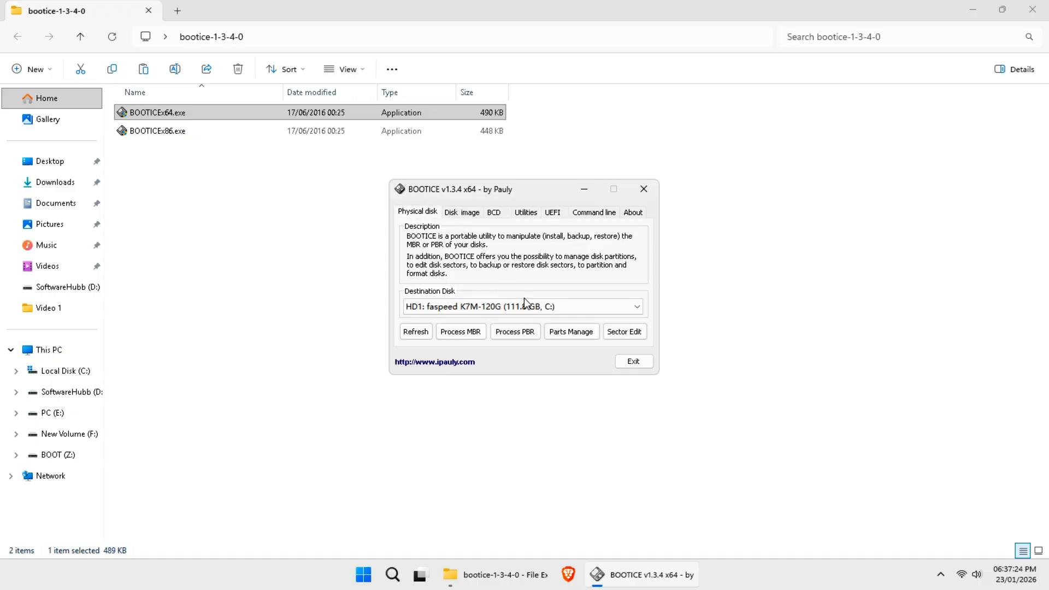
{"action": "left_click", "coordinate": [559, 307]}
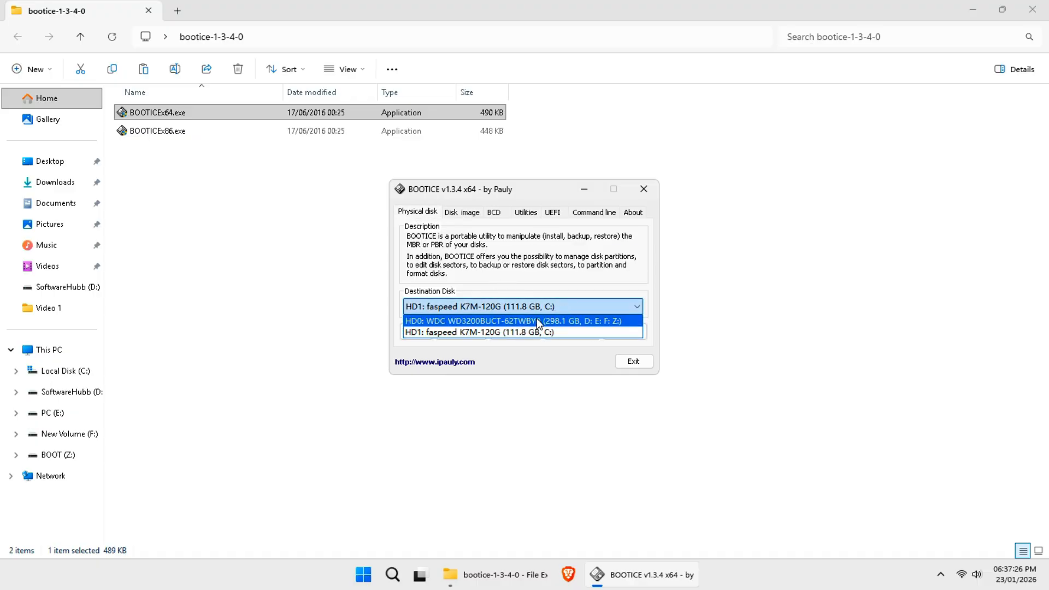
{"action": "left_click", "coordinate": [557, 322]}
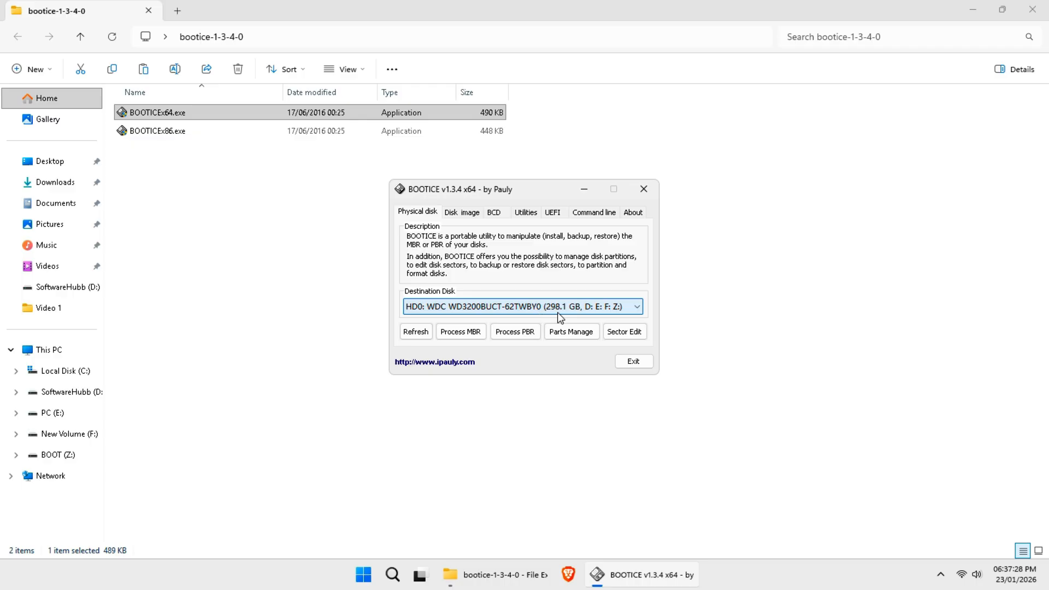
{"action": "left_click", "coordinate": [571, 332]}
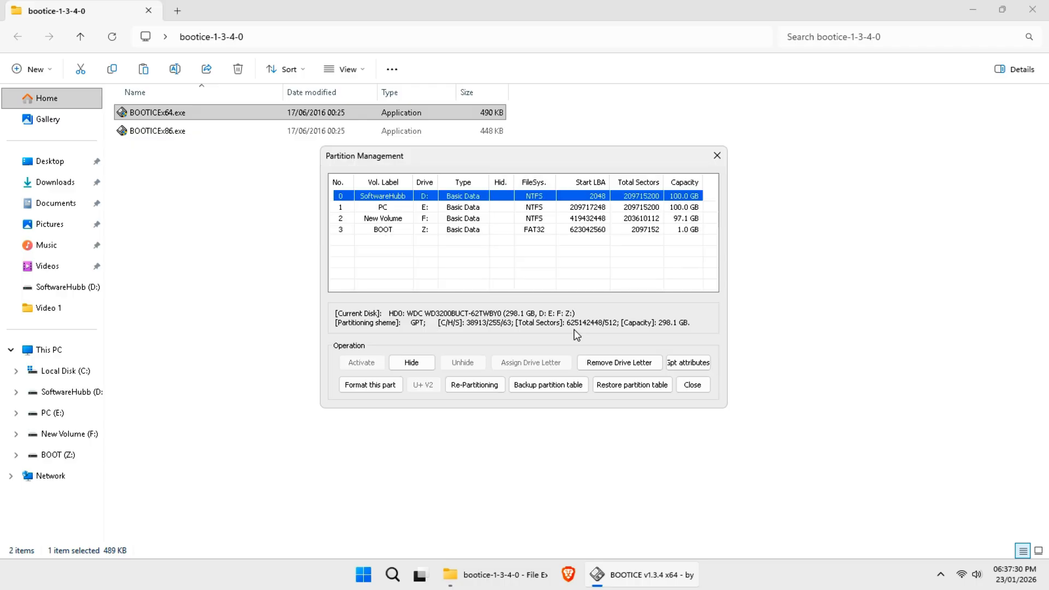
{"action": "left_click", "coordinate": [488, 231]}
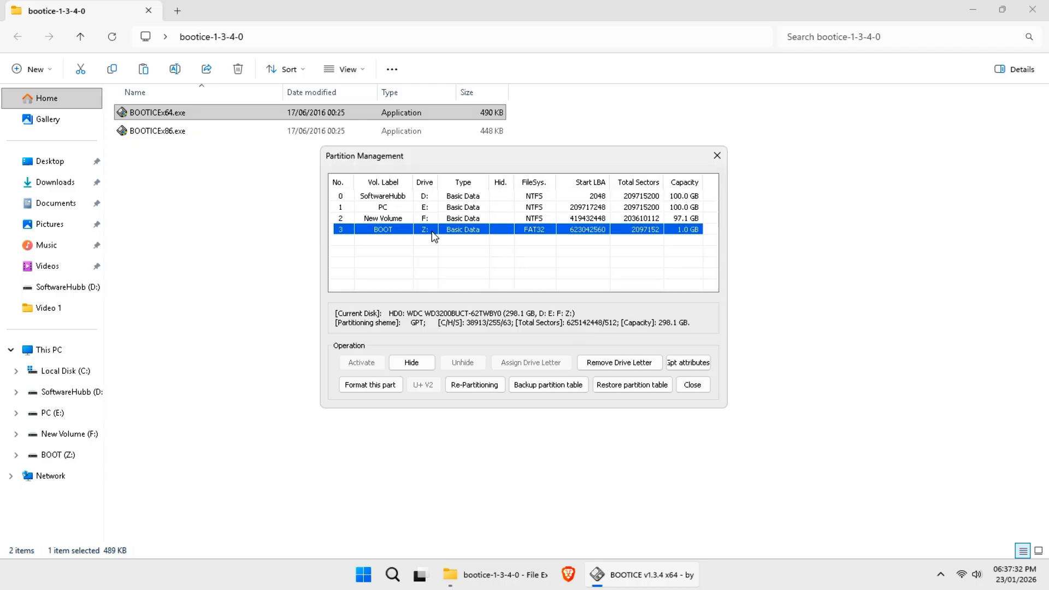
{"action": "left_click", "coordinate": [631, 370]}
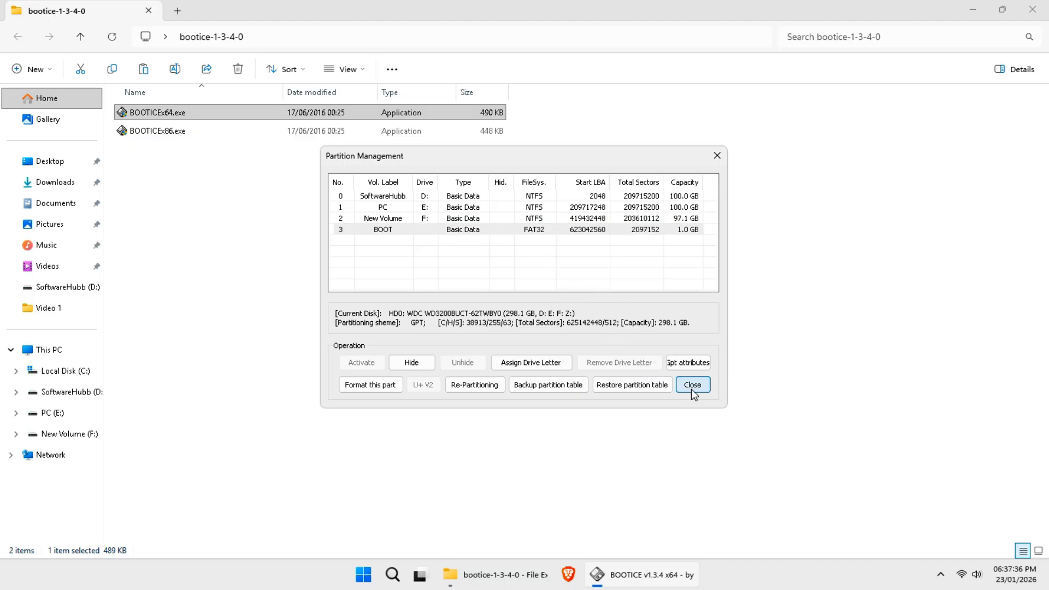
Check the drives listed under This PC, and close partition management, BOOTICE and File Explorer
{"action": "left_click", "coordinate": [48, 348]}
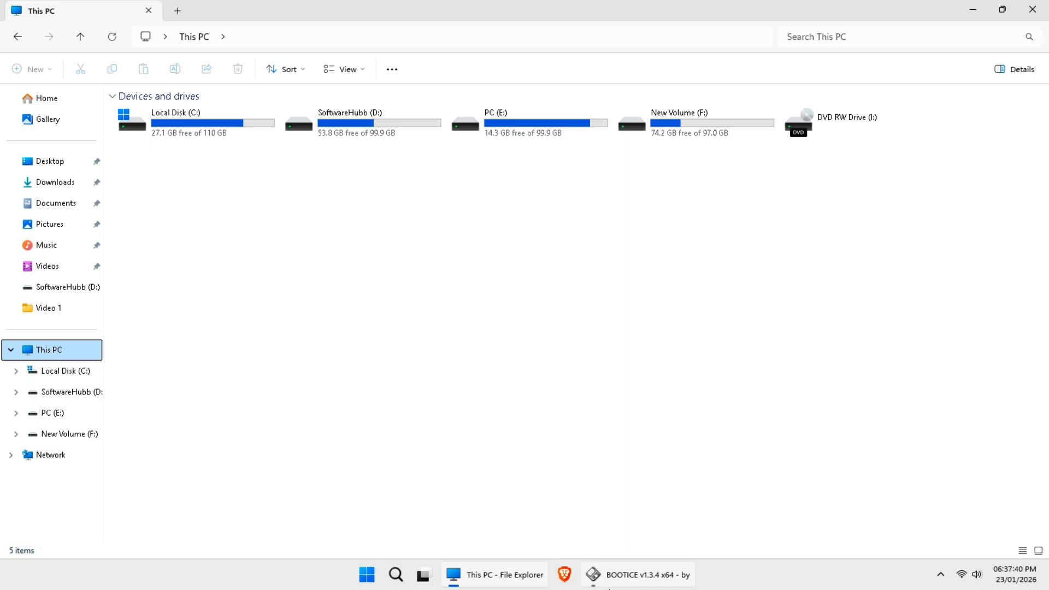
{"action": "left_click", "coordinate": [609, 577]}
{"action": "left_click", "coordinate": [692, 384]}
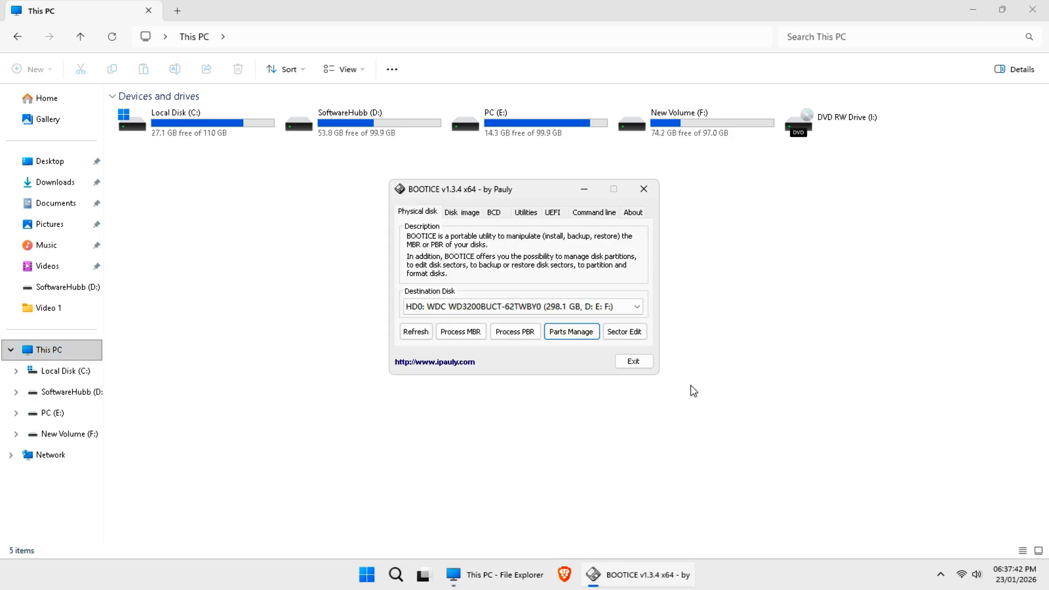
{"action": "left_click", "coordinate": [629, 363]}
{"action": "left_click", "coordinate": [1032, 12]}
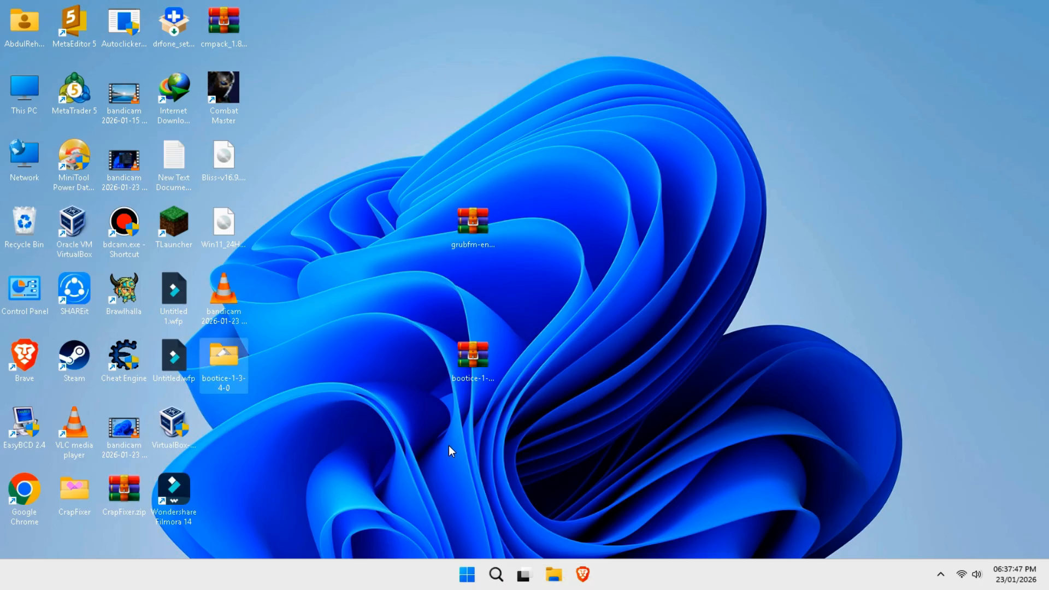
Restart the computer from Windows to reach the boot device menu
{"action": "left_click", "coordinate": [467, 574]}
{"action": "left_click", "coordinate": [616, 529]}
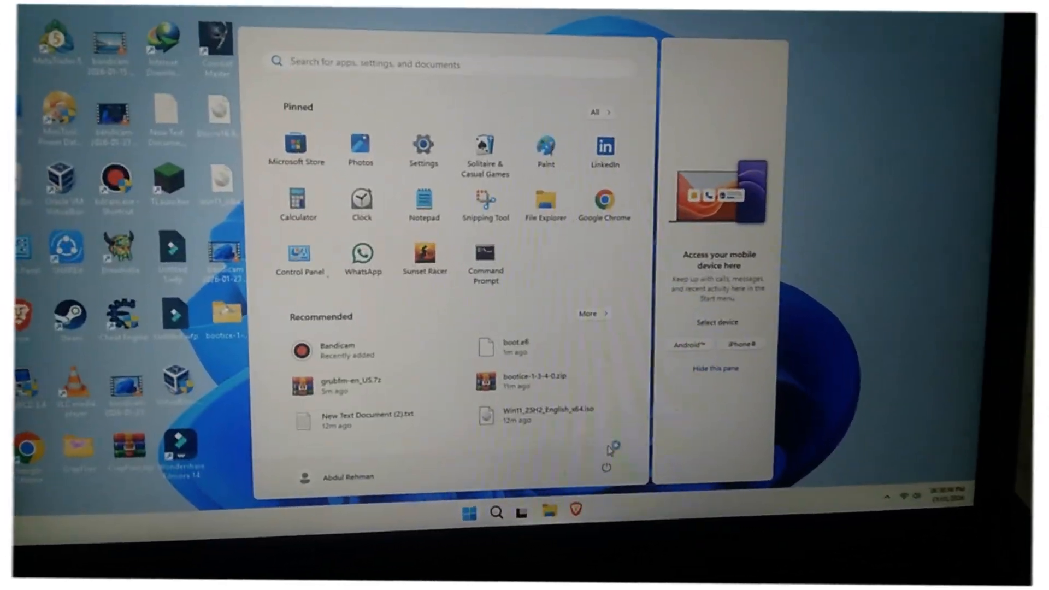
{"action": "left_click", "coordinate": [578, 414]}
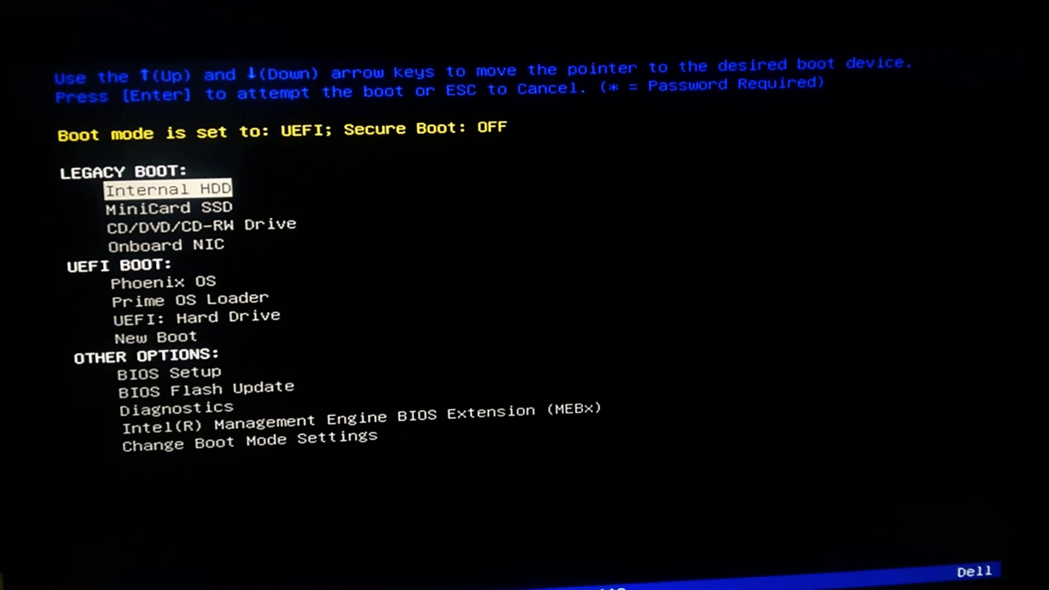
Boot the computer from the New Boot entry under UEFI BOOT
{"action": "key", "text": "Down"}
{"action": "key", "text": "Down"}
{"action": "key", "text": "Down"}
{"action": "key", "text": "Down"}
{"action": "key", "text": "Down"}
{"action": "key", "text": "Down"}
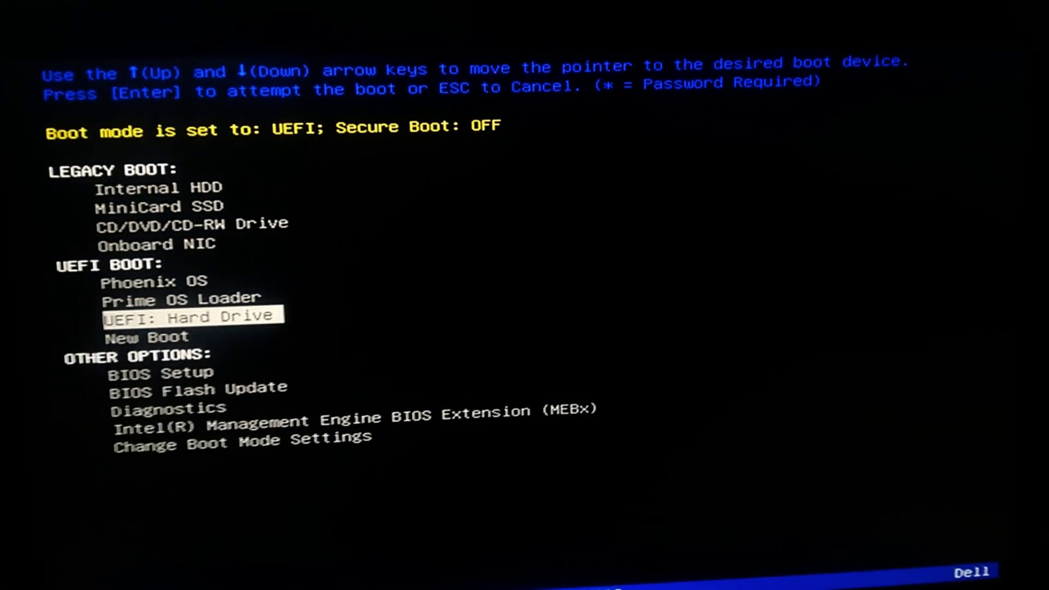
{"action": "key", "text": "Down"}
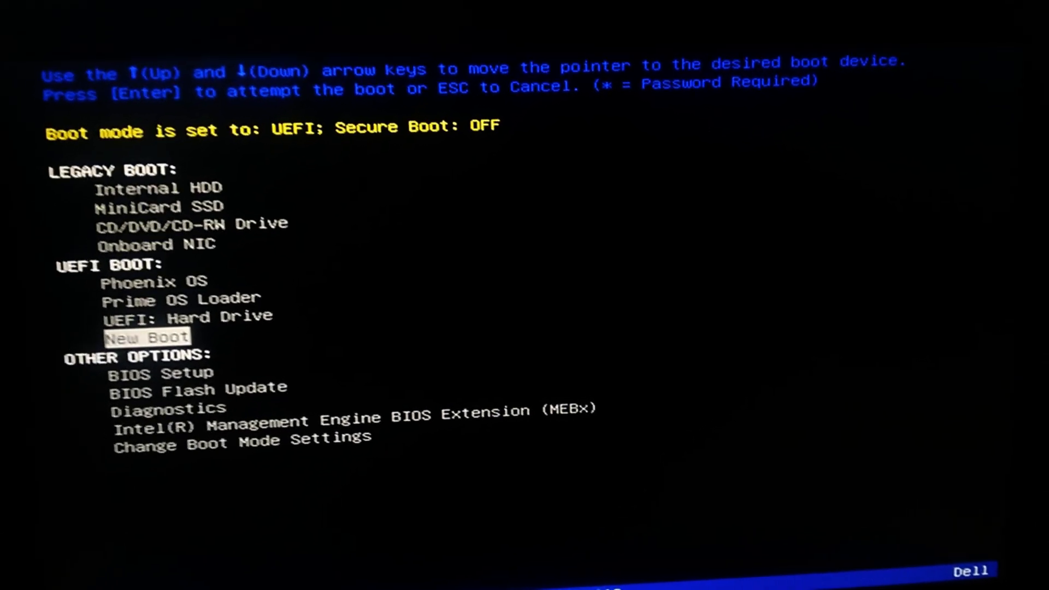
{"action": "key", "text": "Return"}
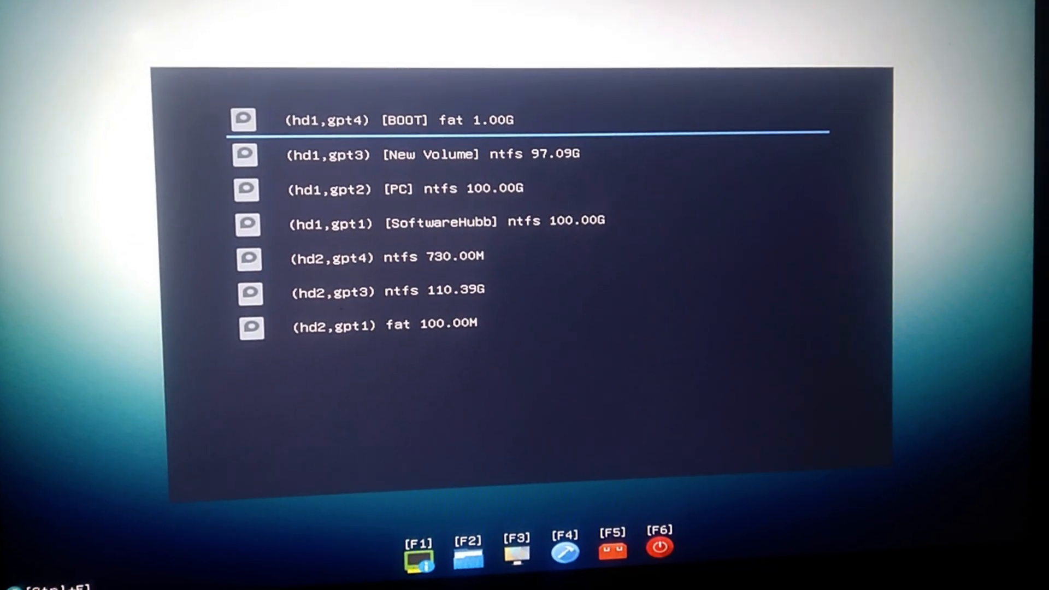
Open the 97.09G New Volume ntfs partition (hd1,gpt3) in the GrubFM file manager
{"action": "key", "text": "Down"}
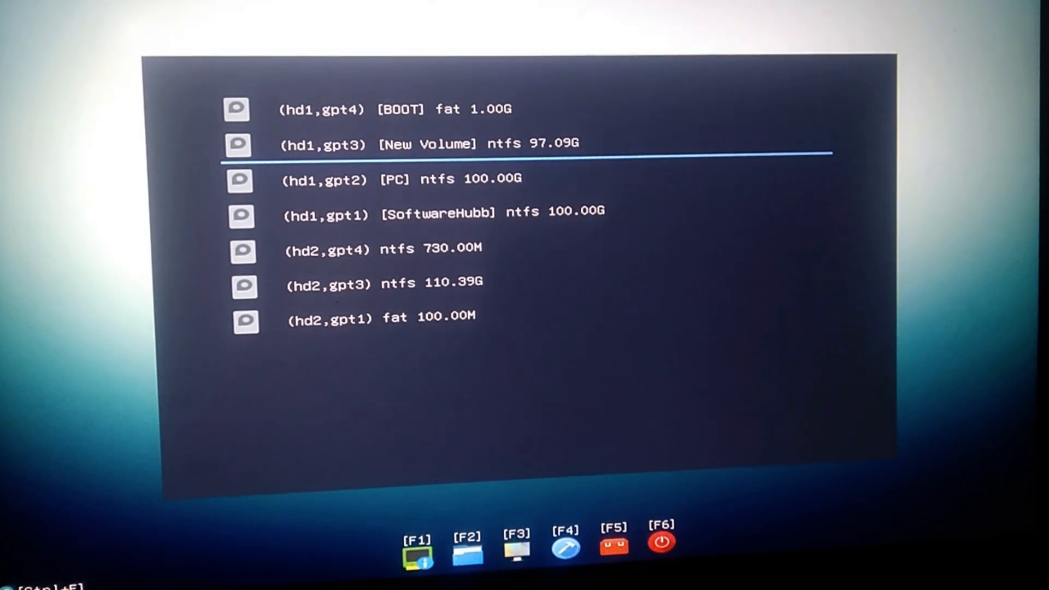
{"action": "key", "text": "Up"}
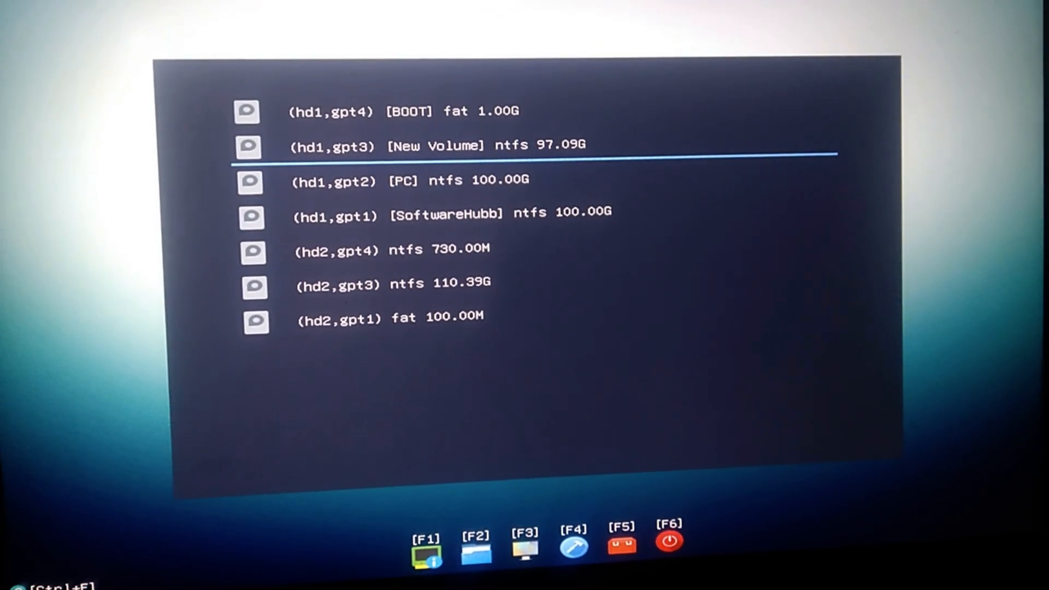
{"action": "key", "text": "Return"}
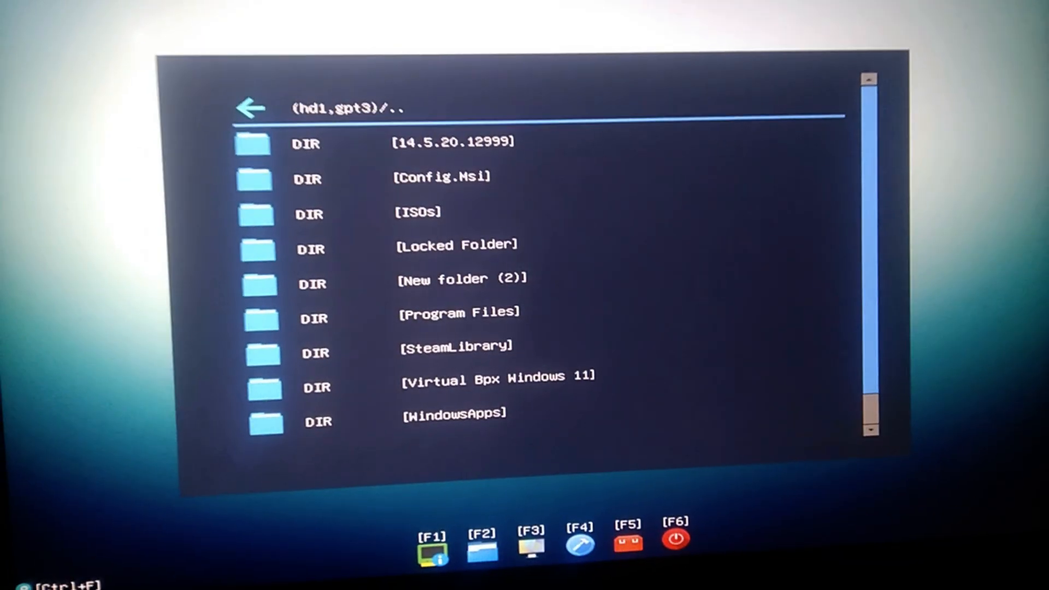
Open the ISOs folder and start Win11_24H2_English_x64.iso with the Boot Windows From ISO option
{"action": "key", "text": "Down"}
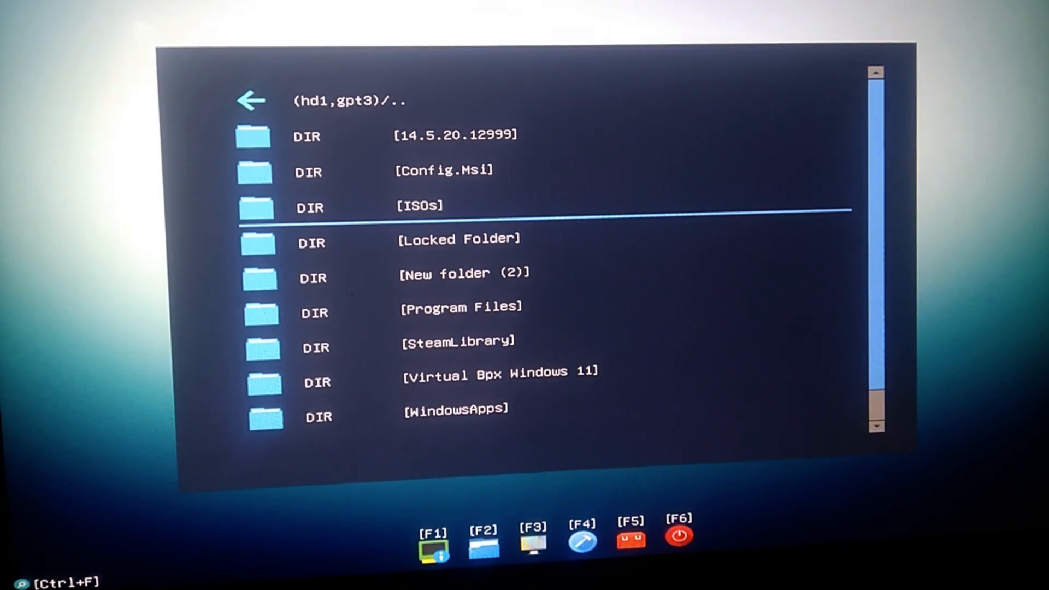
{"action": "key", "text": "Return"}
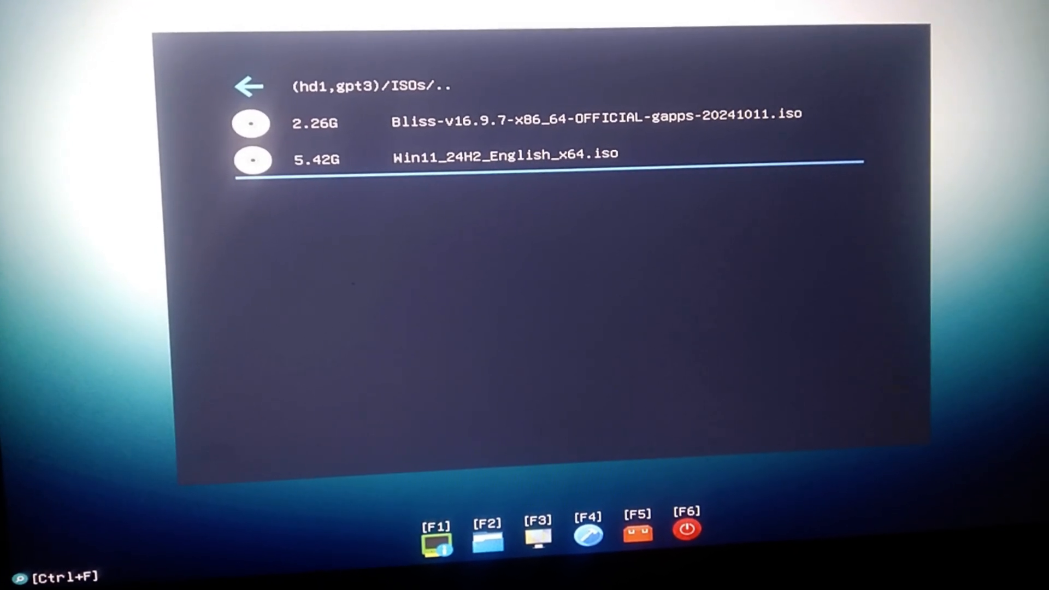
{"action": "key", "text": "Return"}
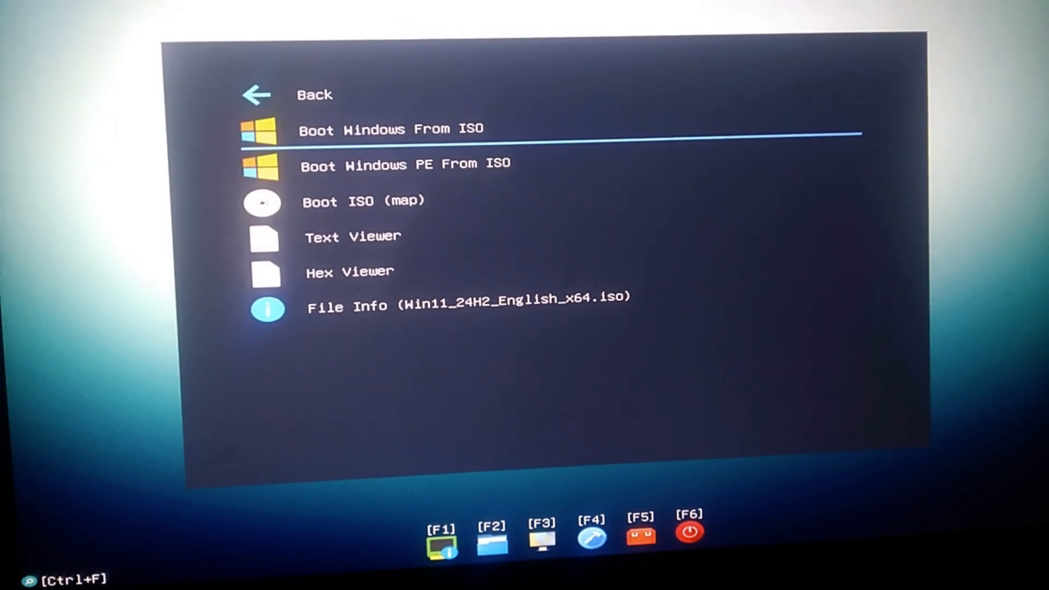
{"action": "key", "text": "Return"}
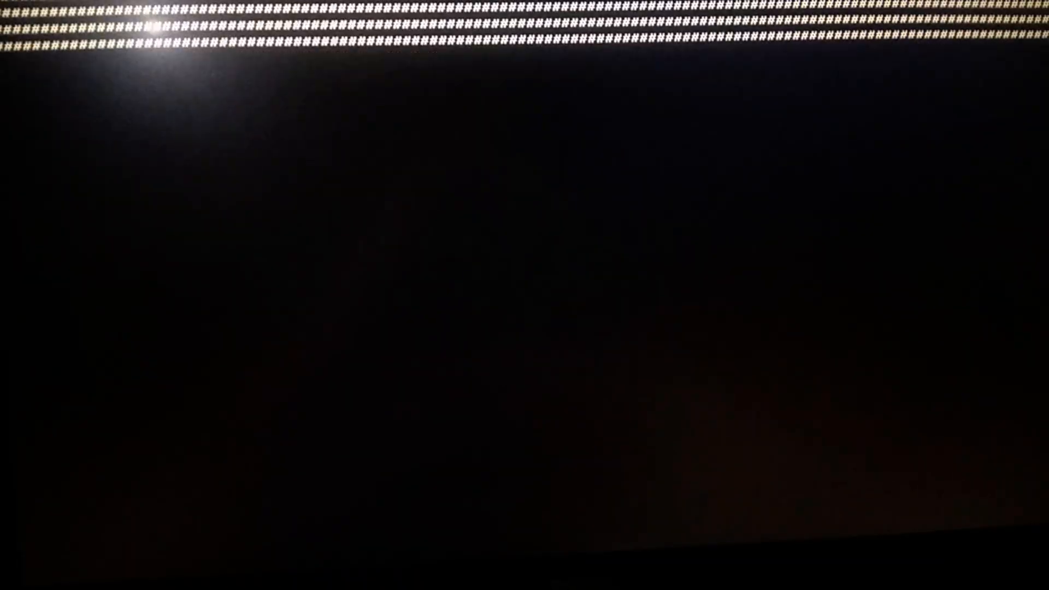